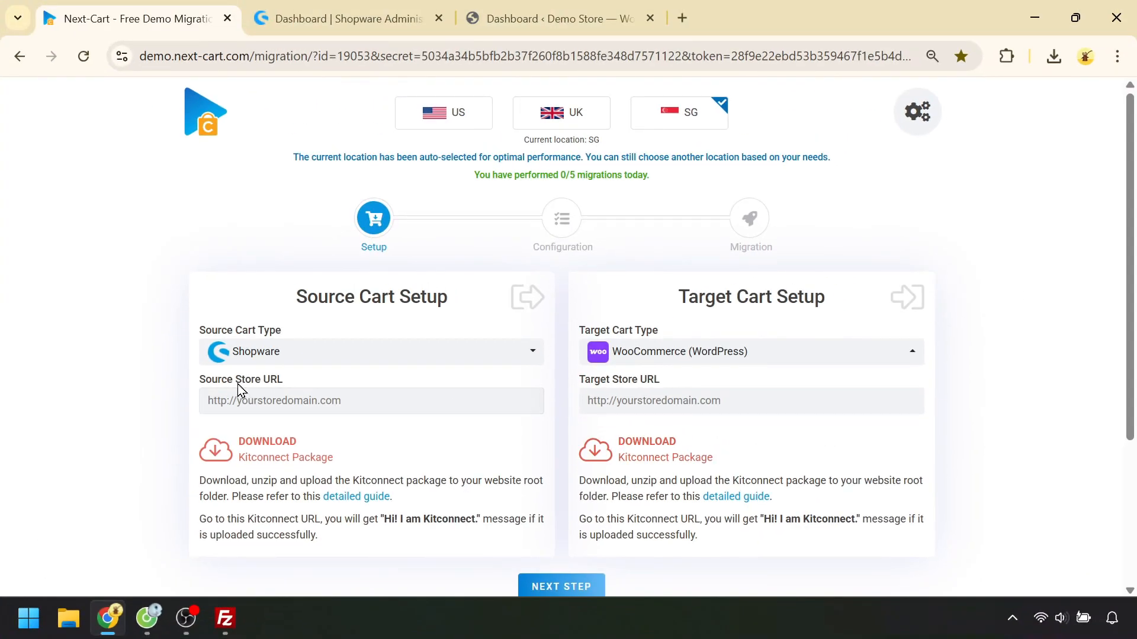
left_click(330, 399)
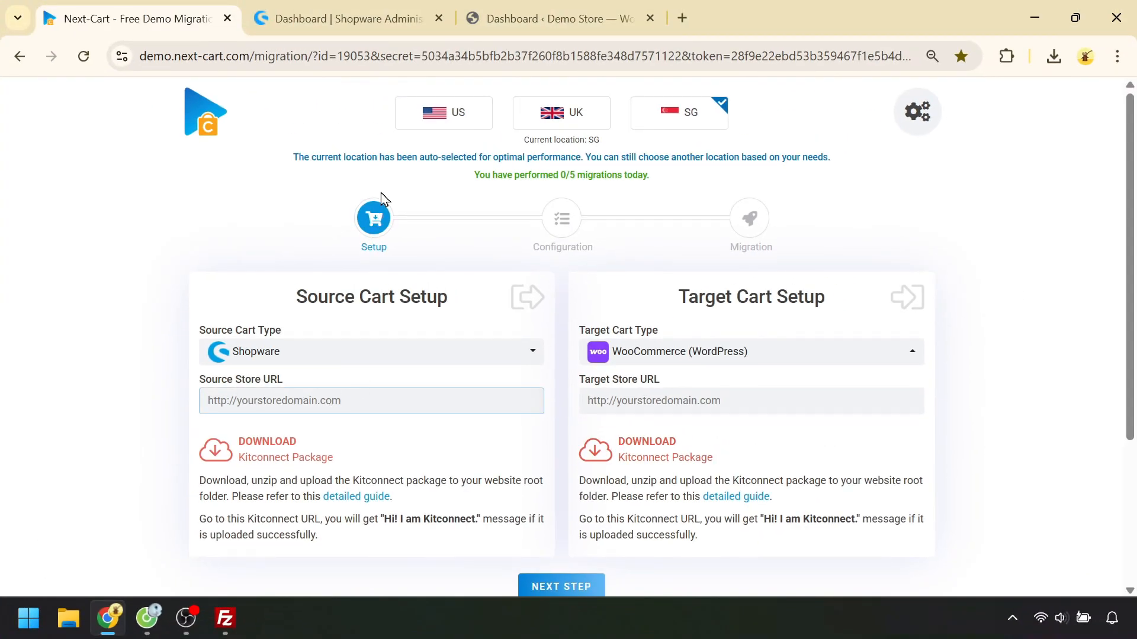
left_click(330, 36)
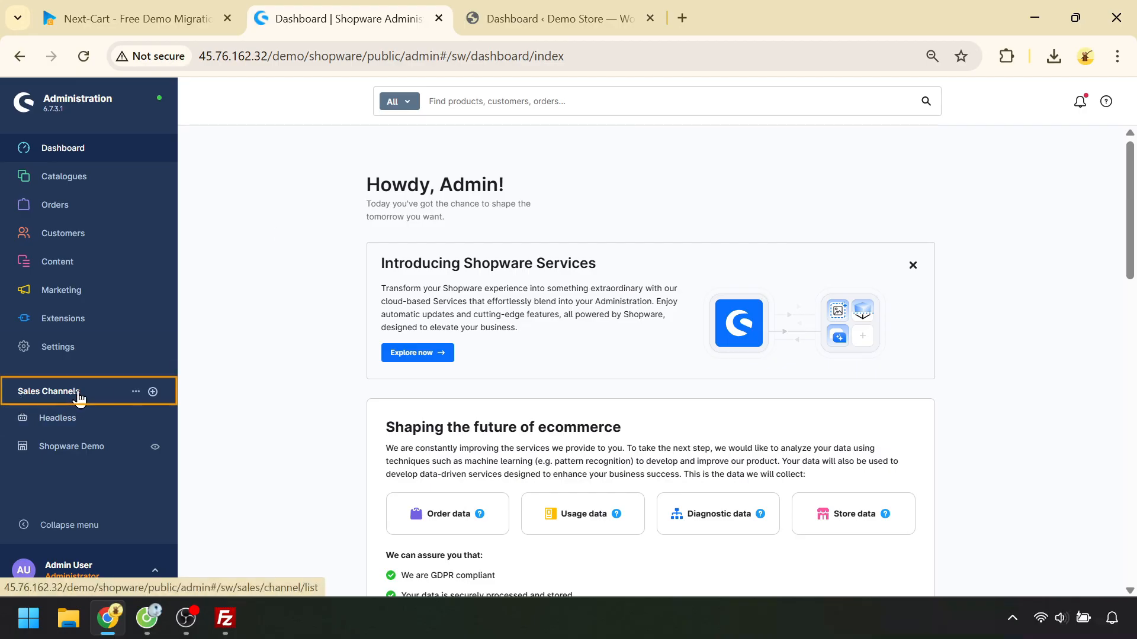
left_click(156, 448)
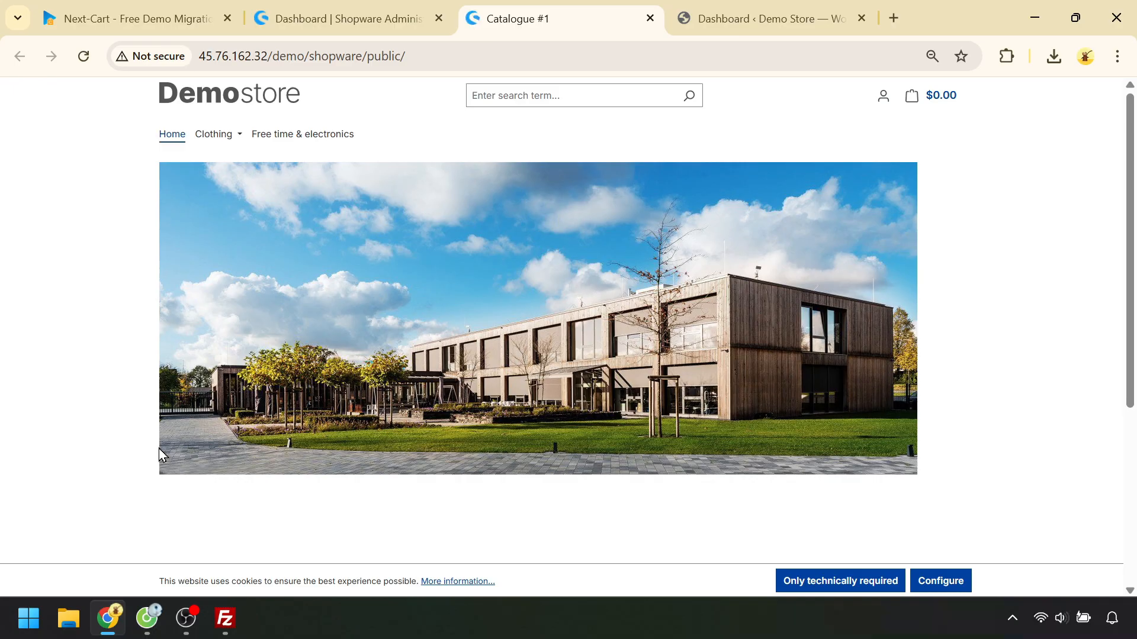
left_click(405, 64)
key("ctrl+c")
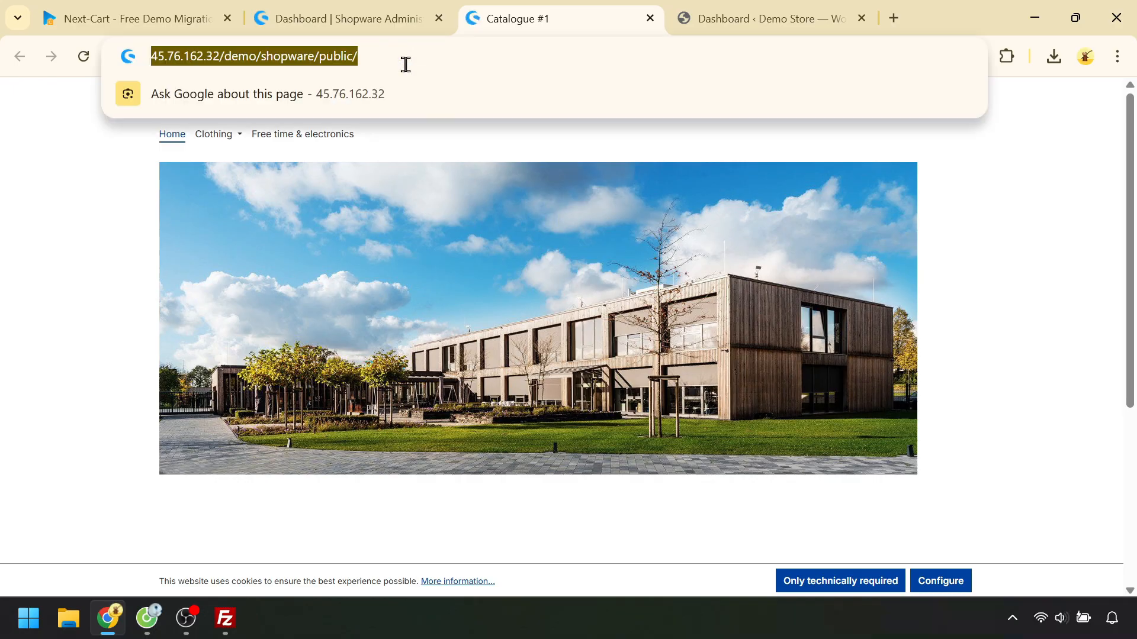
left_click(140, 9)
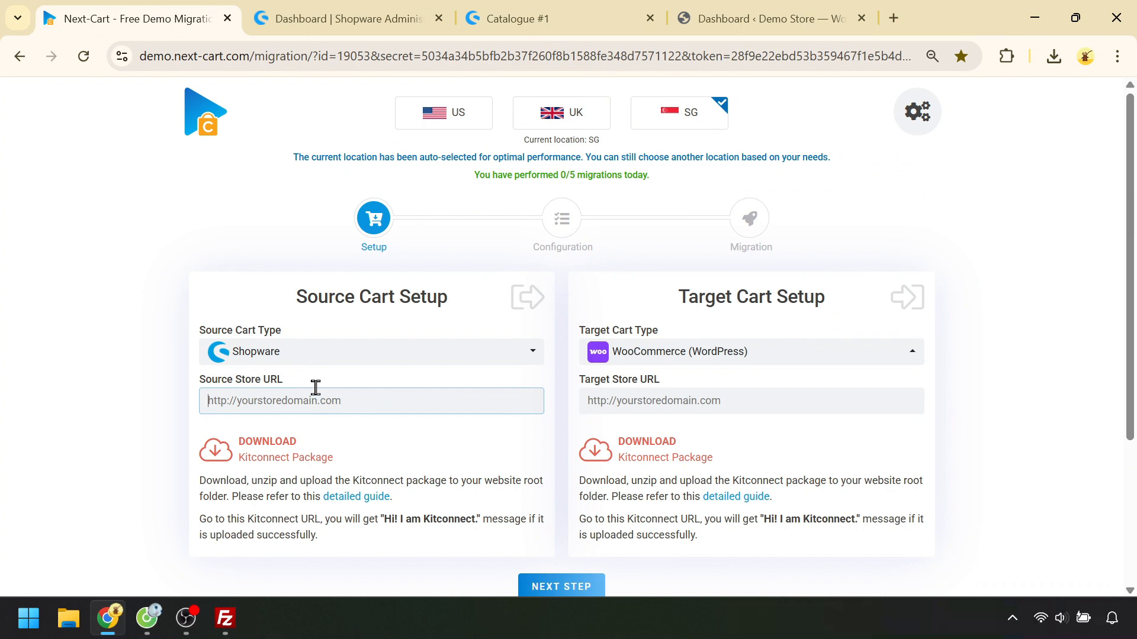
key("ctrl+v")
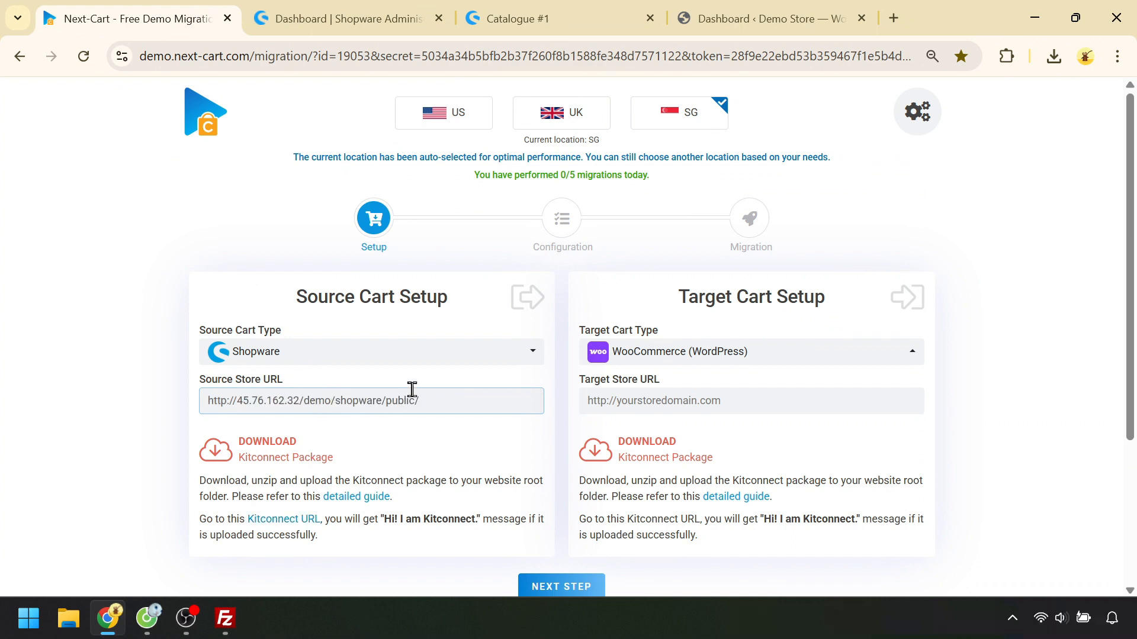
left_click(670, 399)
left_click(757, 9)
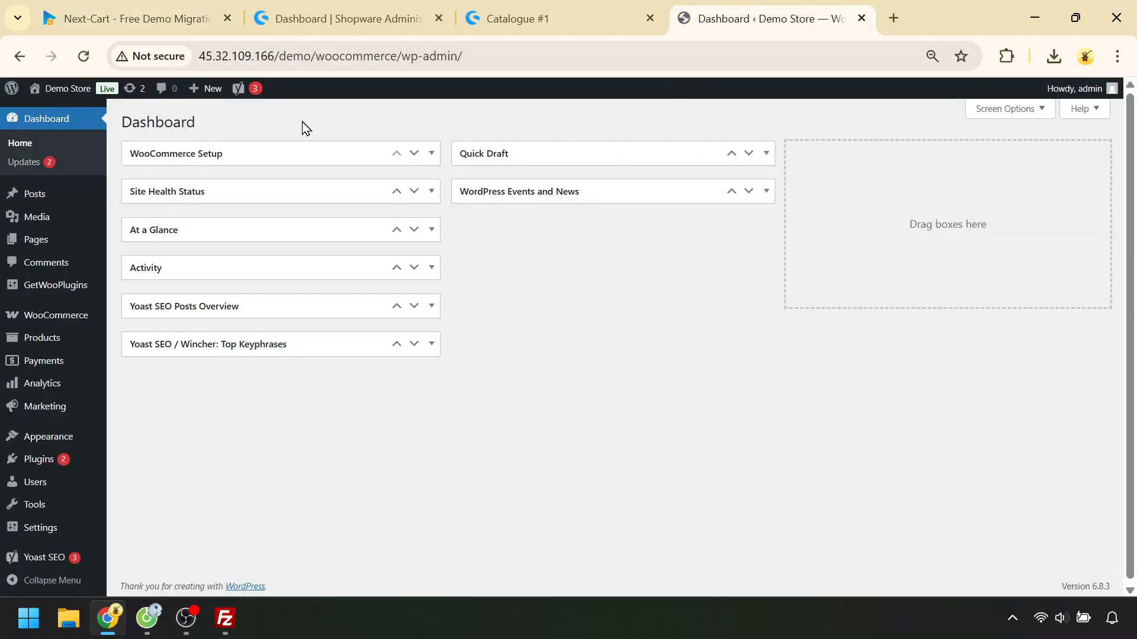
left_click(70, 96)
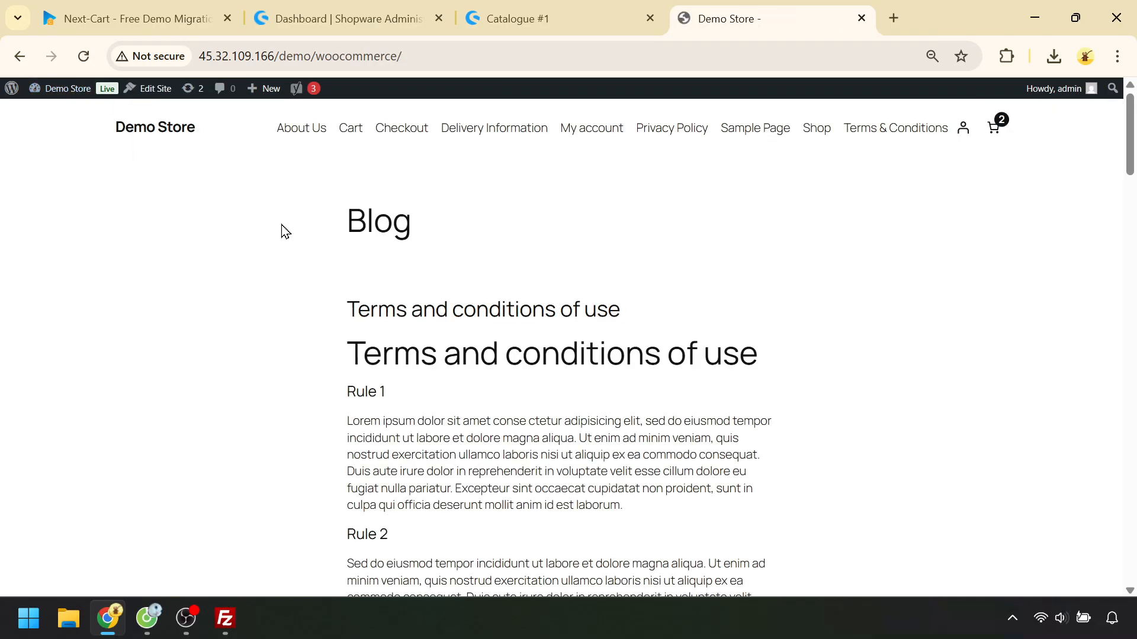
left_click(319, 58)
key("ctrl+c")
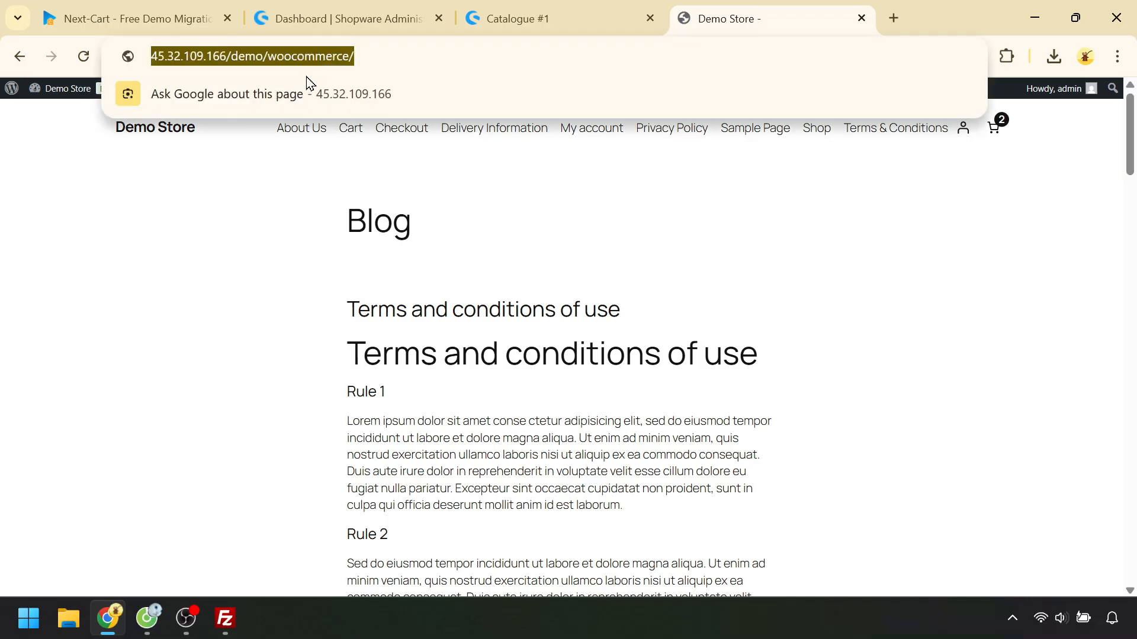
left_click(208, 21)
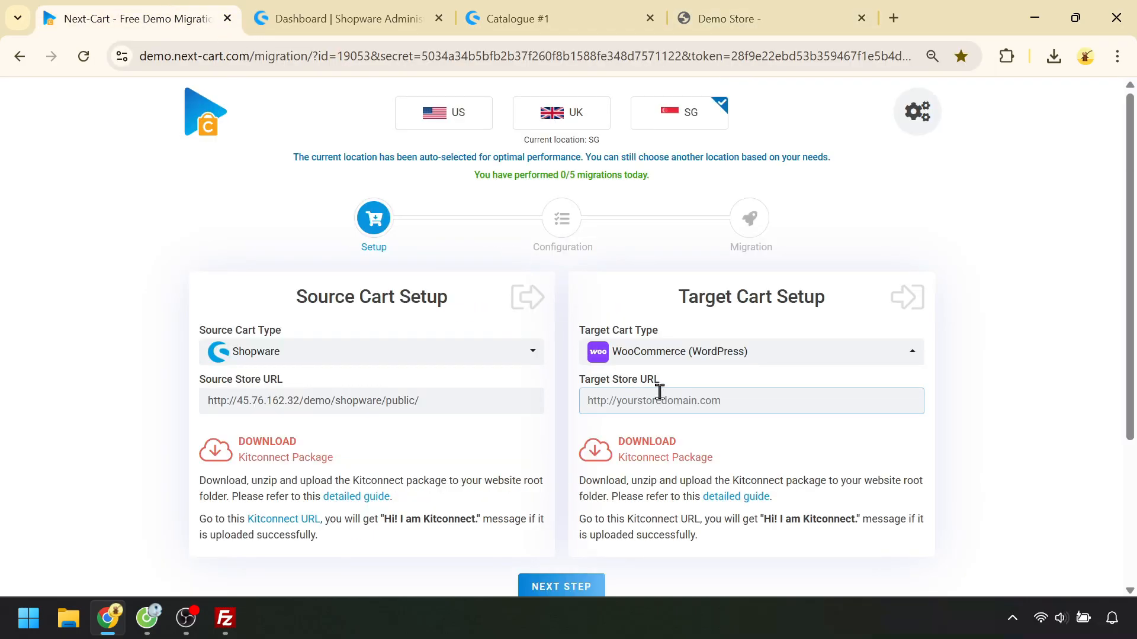
key("ctrl+v")
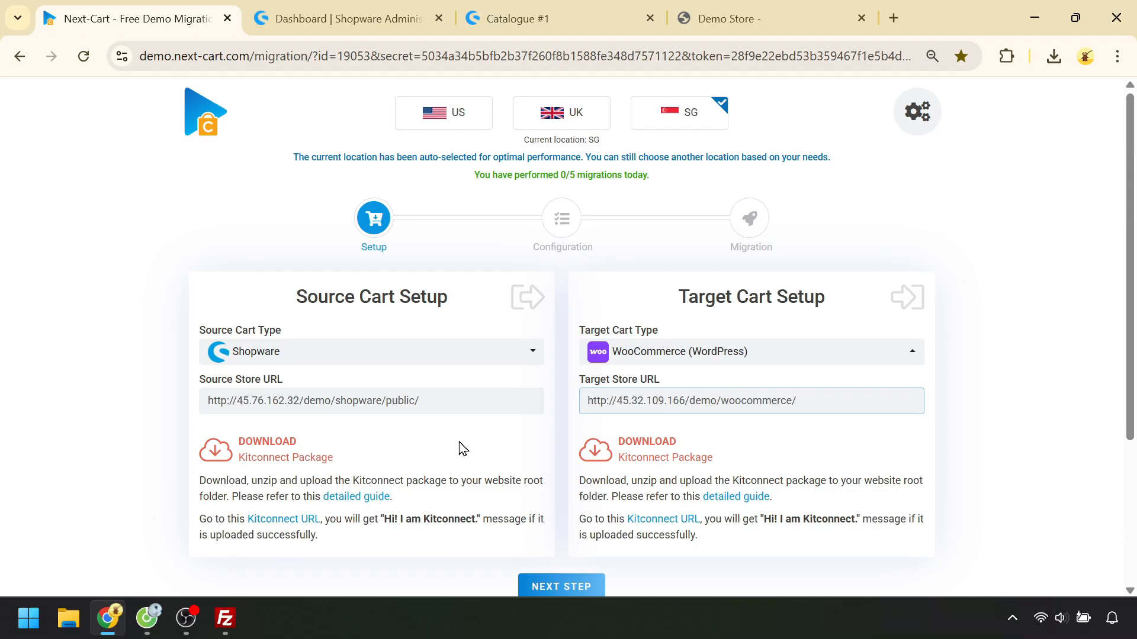
Check the Kitconnect URLs of the source and target stores, returning to the migration setup page.
left_click(300, 525)
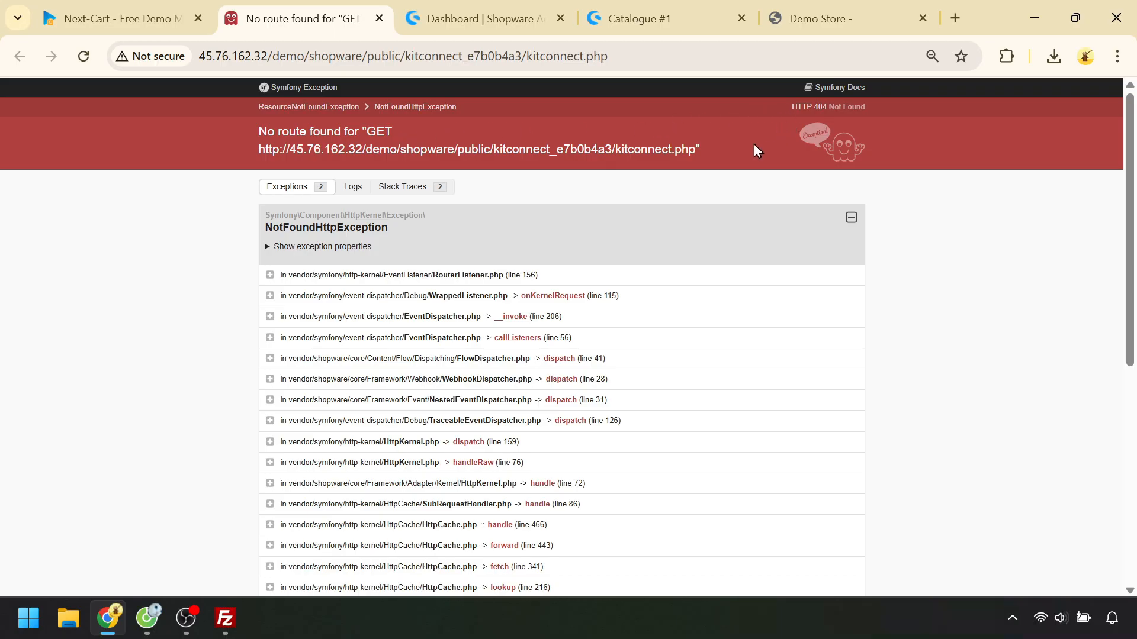
left_click(151, 18)
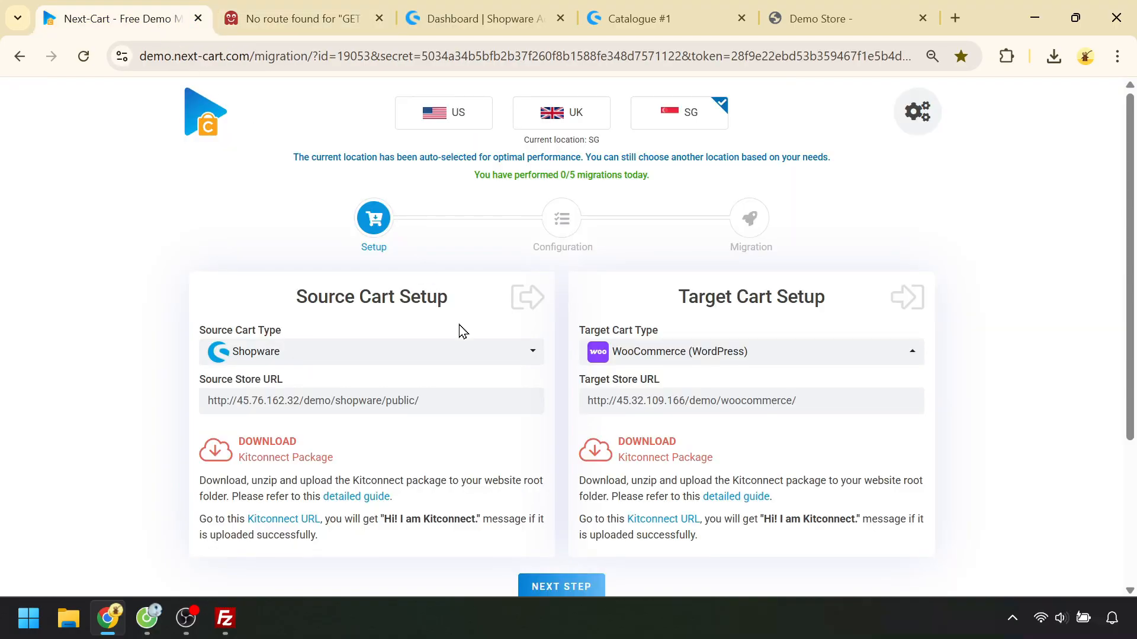
left_click(655, 521)
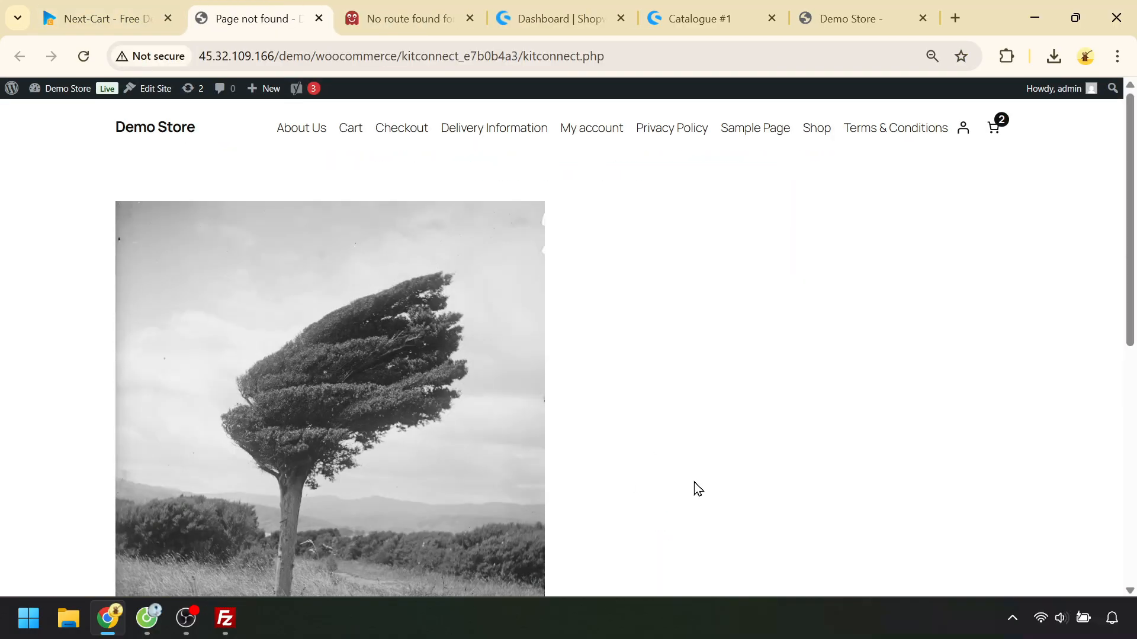
scroll(698, 489, "down", 4)
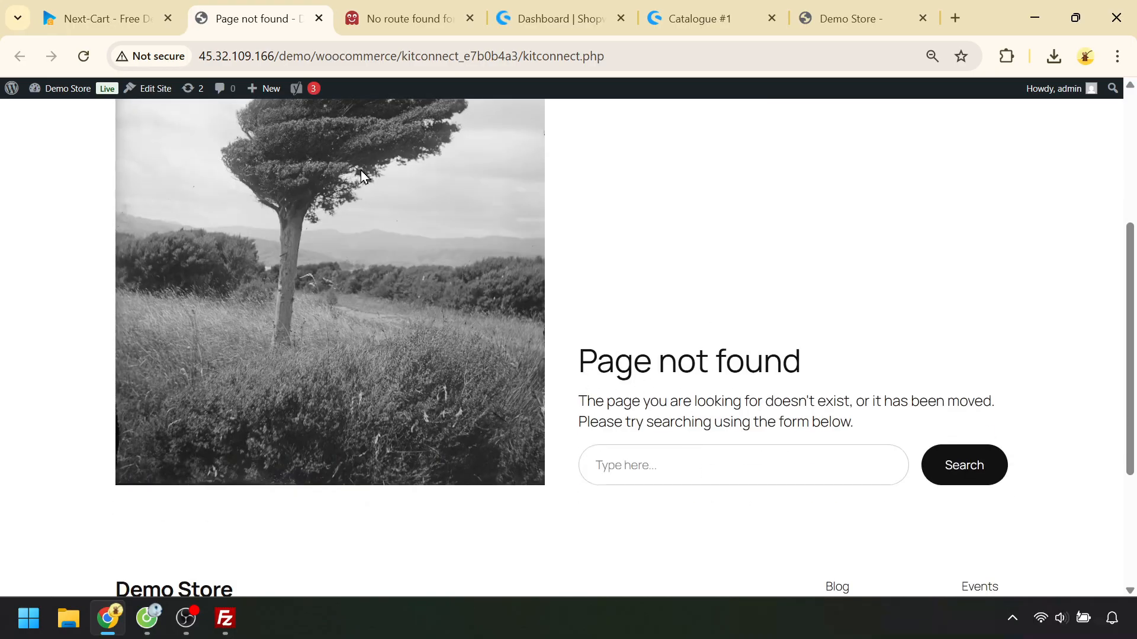
left_click(116, 12)
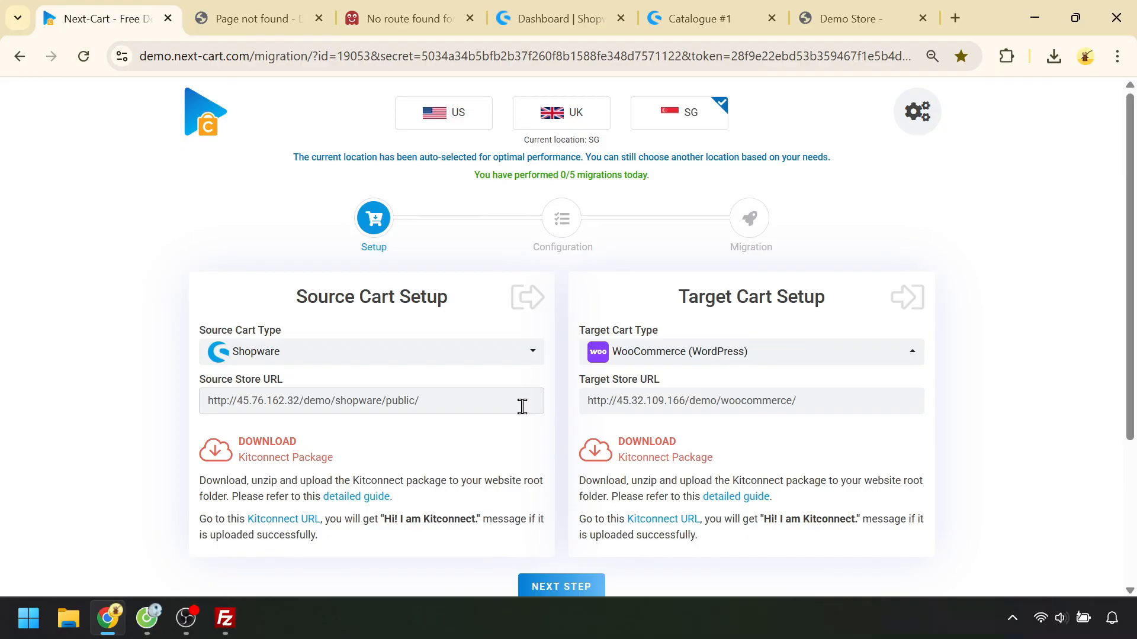
Download the source store's Kitconnect package and extract kitconnect.zip in the Downloads folder.
left_click(220, 453)
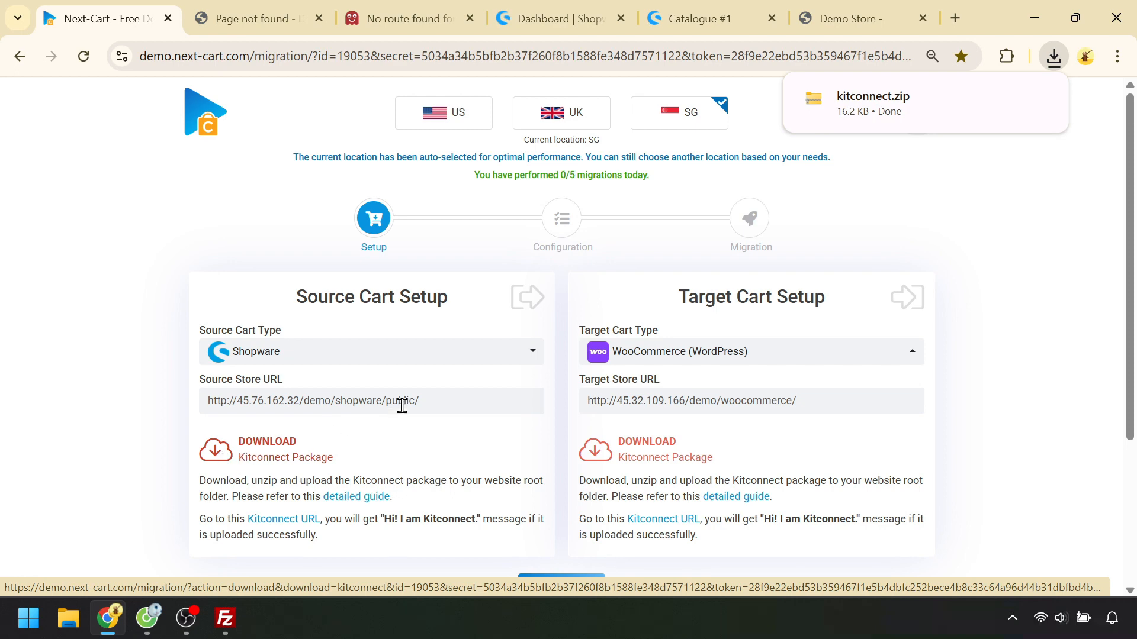
mouse_move(985, 112)
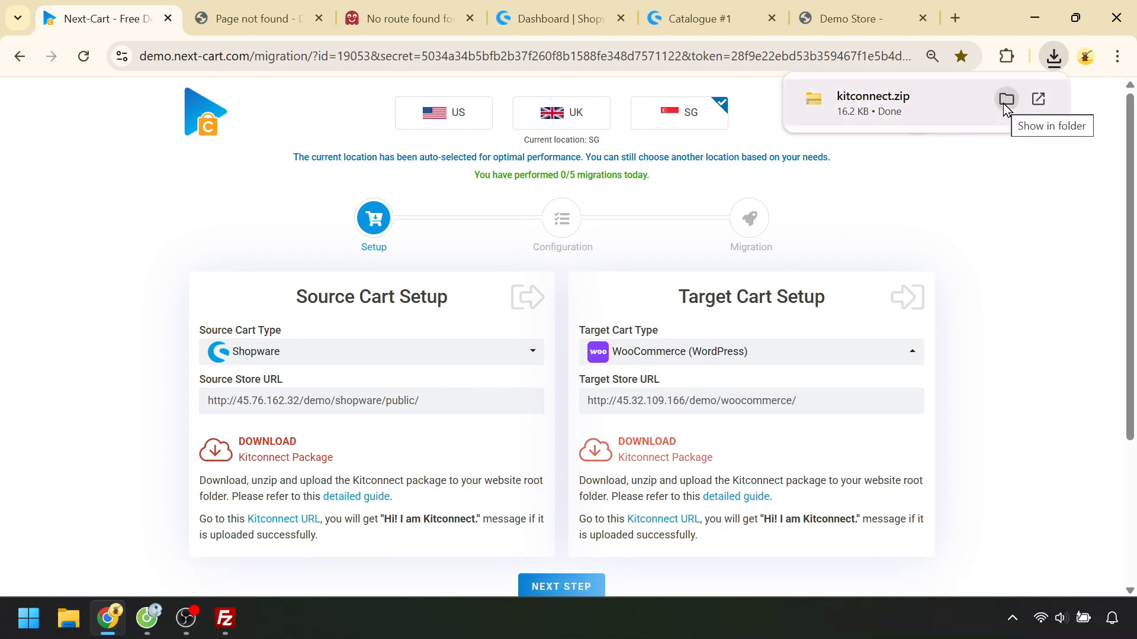
left_click(1005, 99)
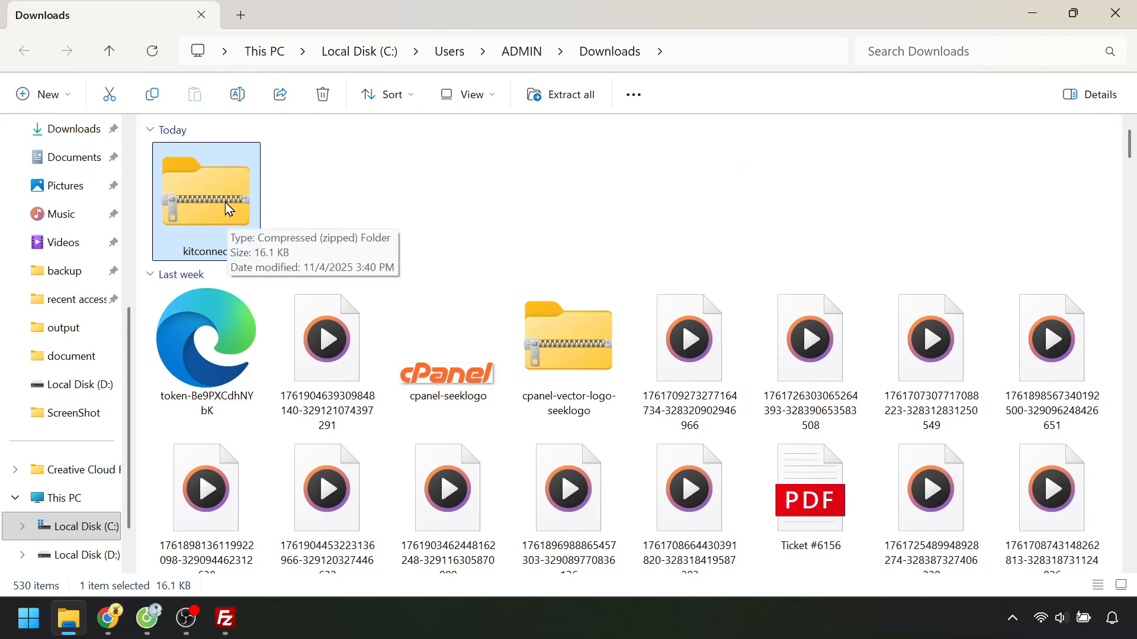
left_click(556, 104)
left_click(718, 495)
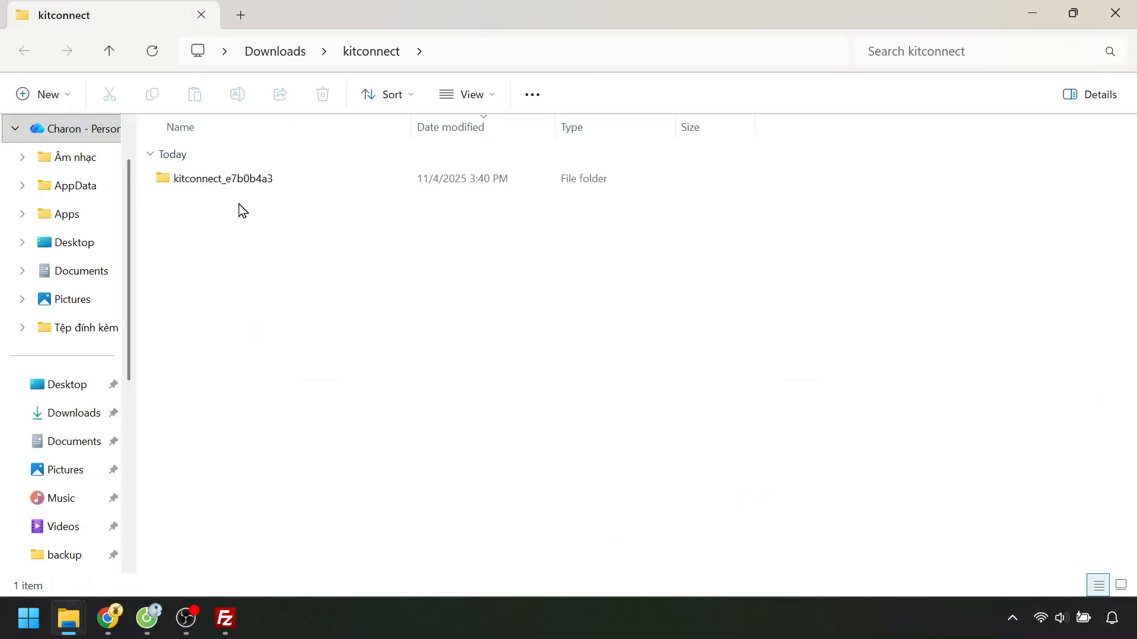
Inspect the contents of the extracted kitconnect_e7b0b4a3 folder and return to its parent folder.
left_click(197, 180)
left_click(198, 178)
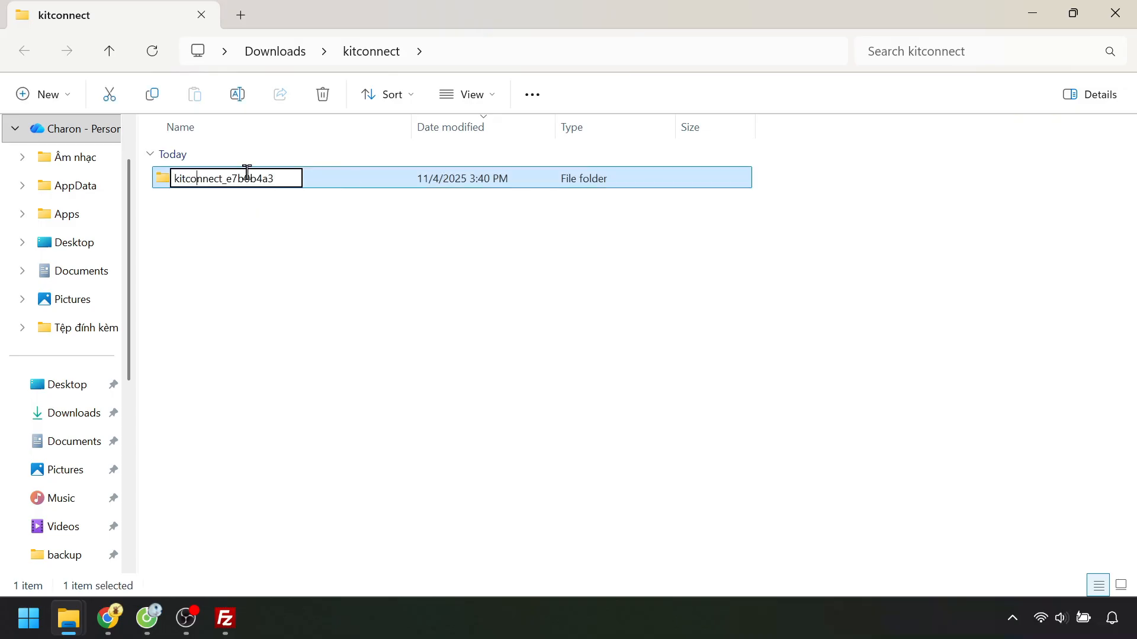
double_click(343, 180)
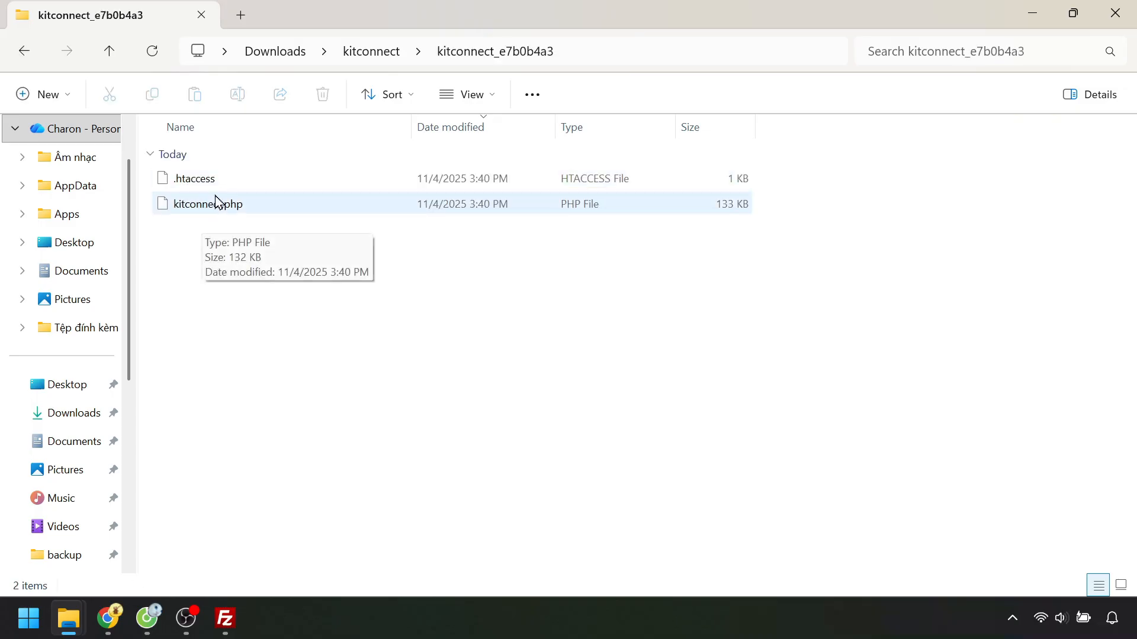
left_click(25, 52)
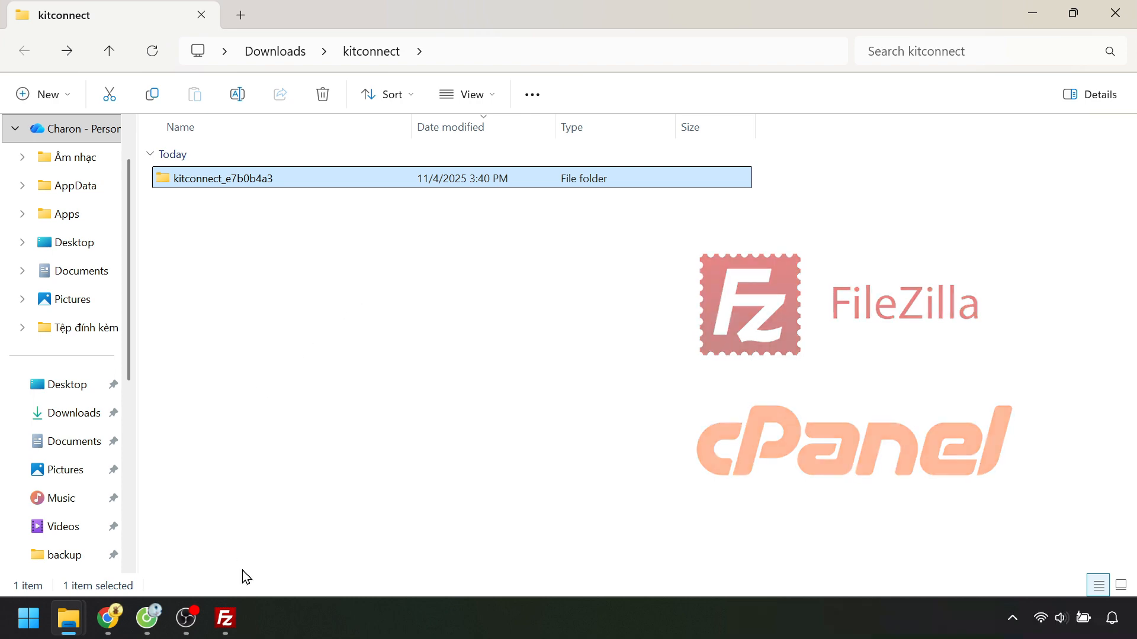
Switch to FileZilla and upload the extracted kitconnect_e7b0b4a3 folder to /shopware/public on the 45.76.162.32 server.
left_click(236, 619)
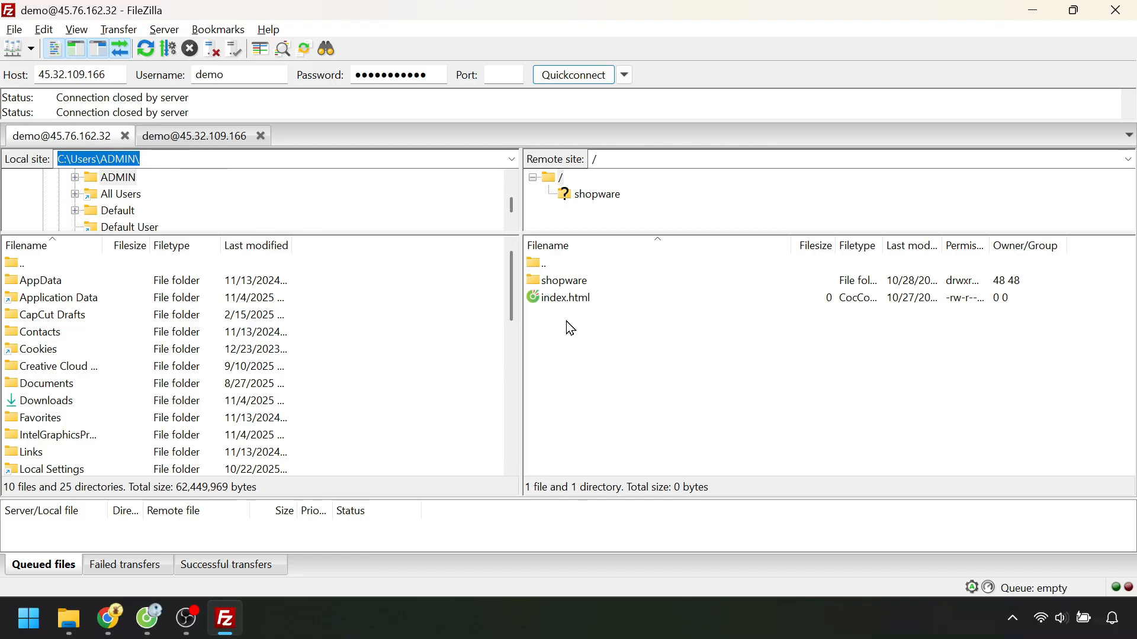
double_click(567, 281)
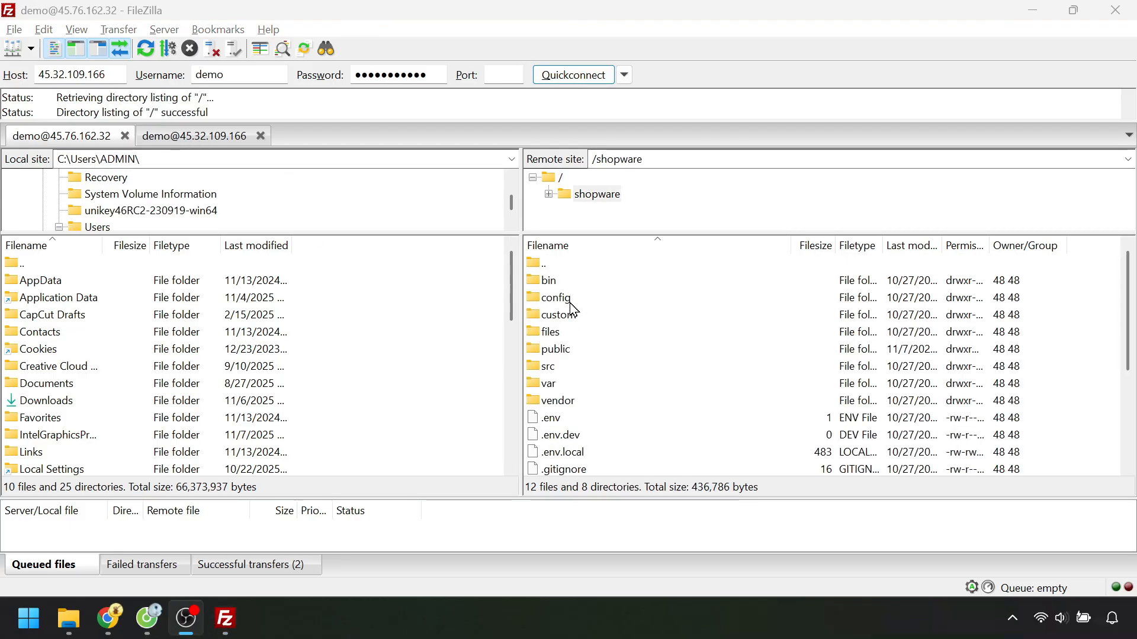
double_click(566, 355)
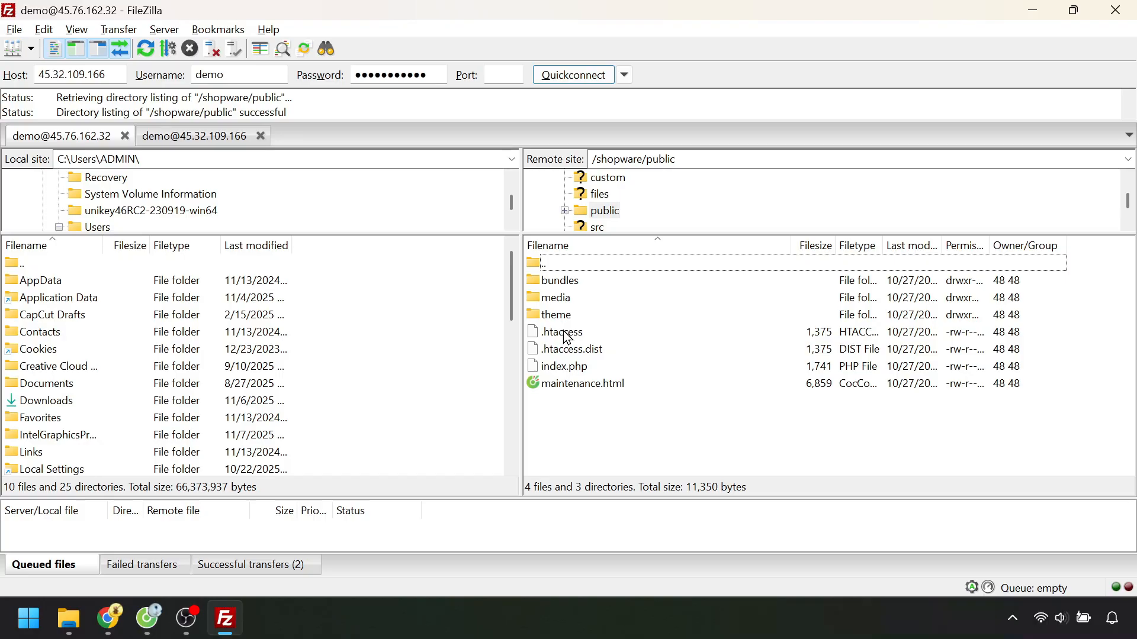
mouse_move(69, 619)
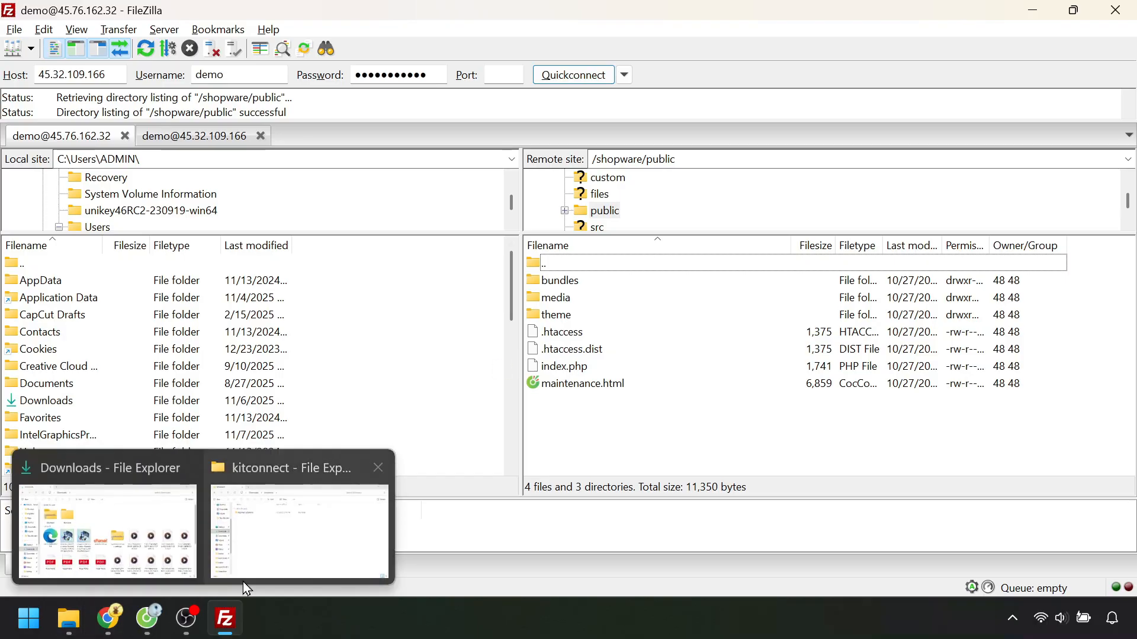
left_click(277, 521)
left_click_drag(211, 185, 601, 333)
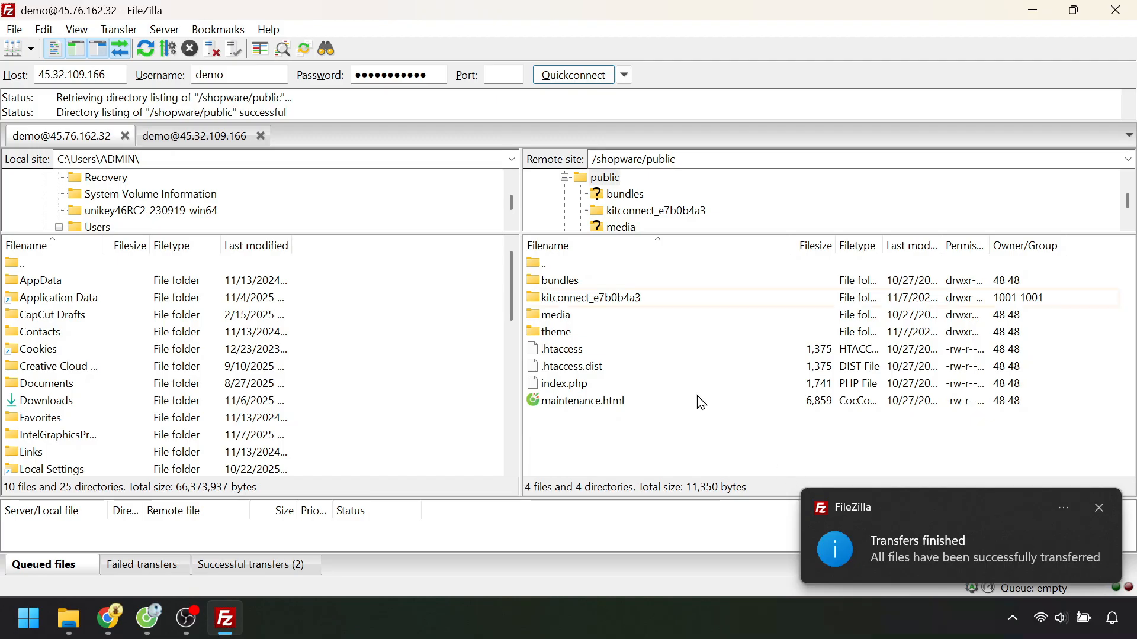
left_click(547, 302)
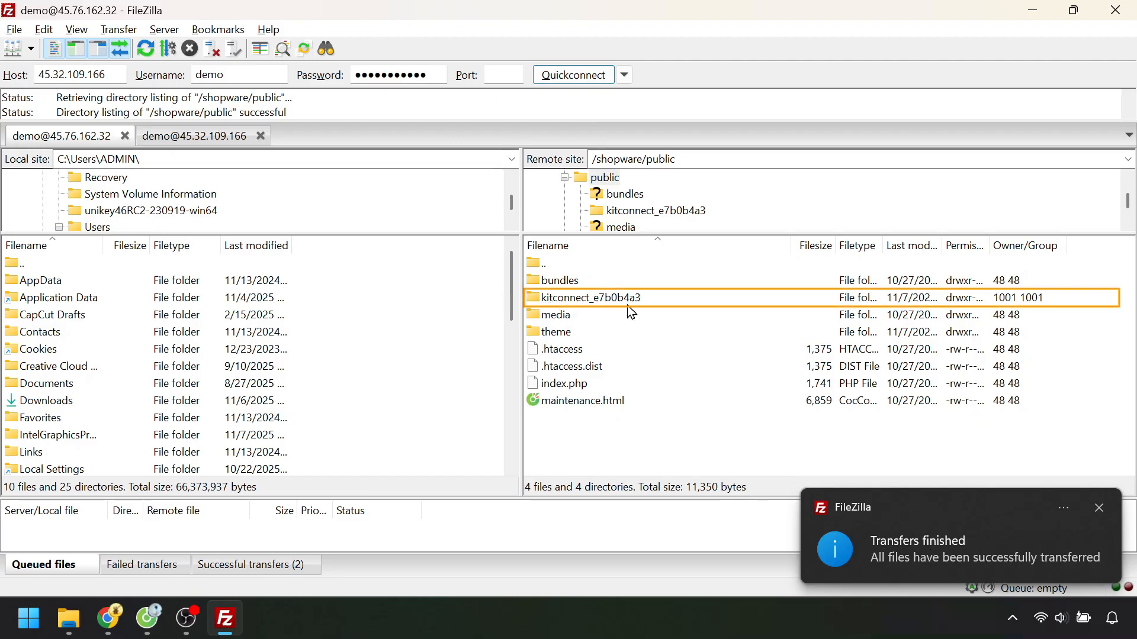
Switch to Chrome, check the source store's Kitconnect URL, and return to the migration setup page.
left_click(109, 619)
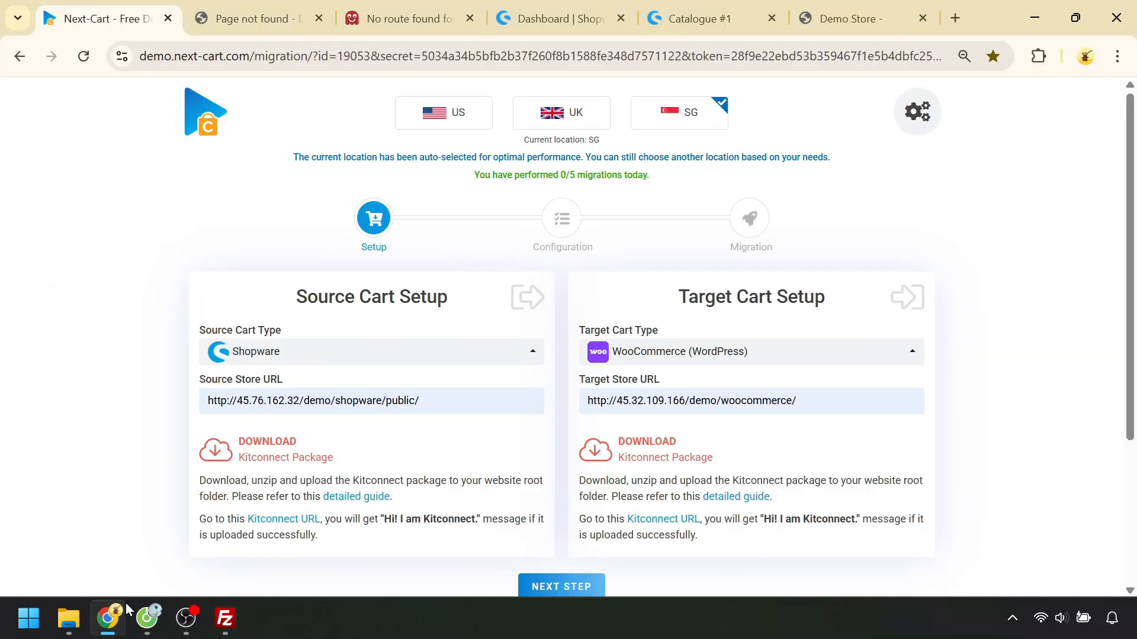
left_click(277, 522)
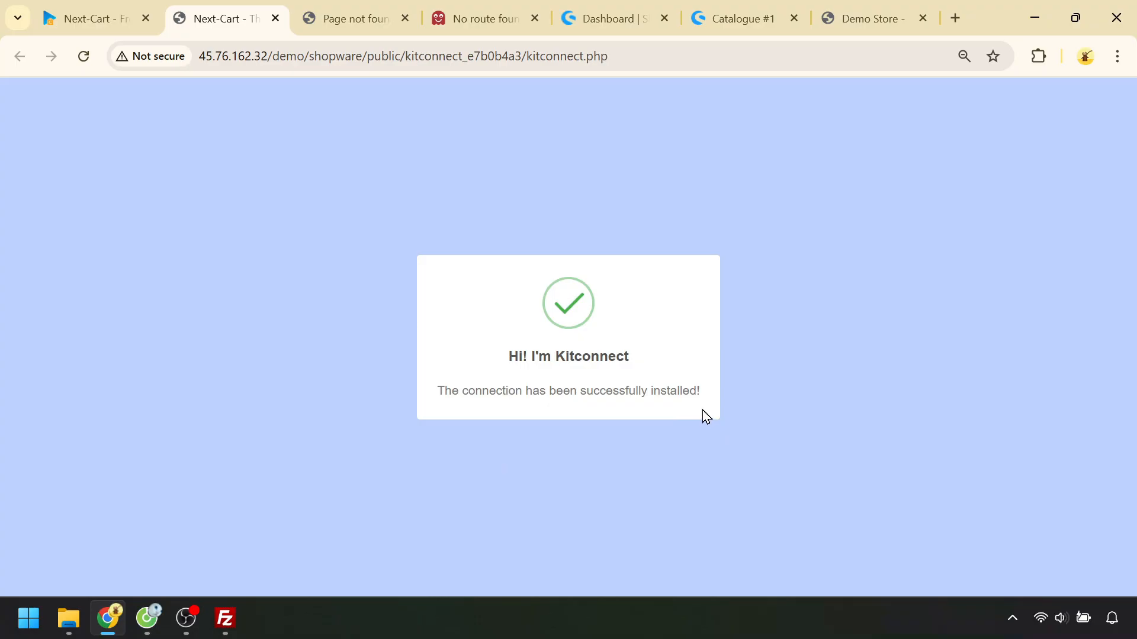
left_click(71, 17)
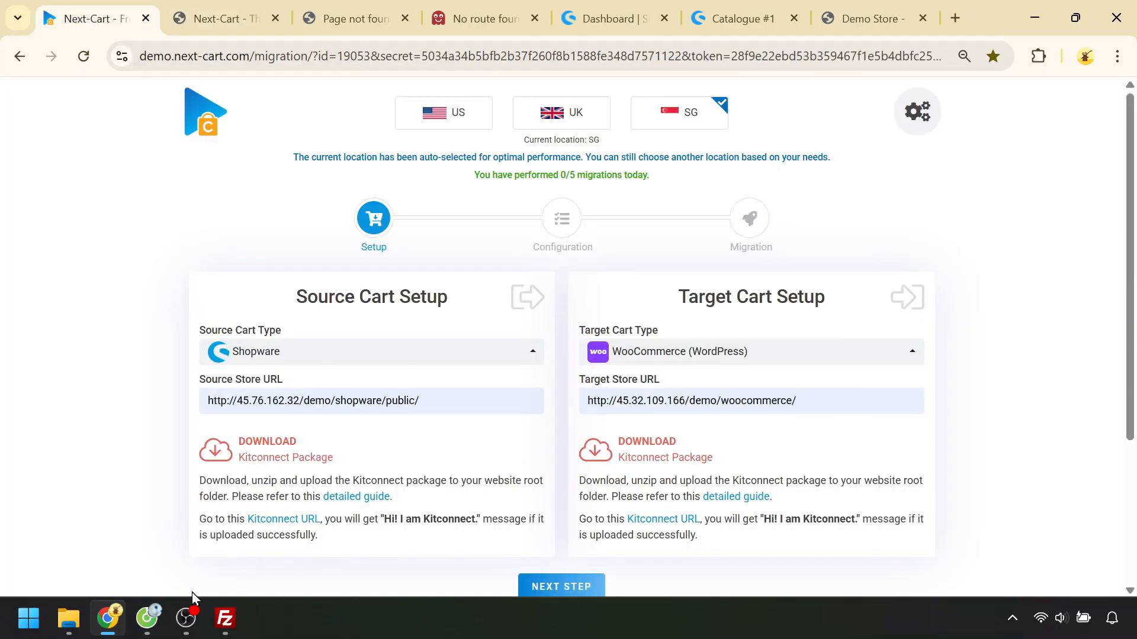
Switch to FileZilla and upload the extracted kitconnect_e7b0b4a3 folder to /woocommerce on the 45.32.109.166 server.
left_click(225, 618)
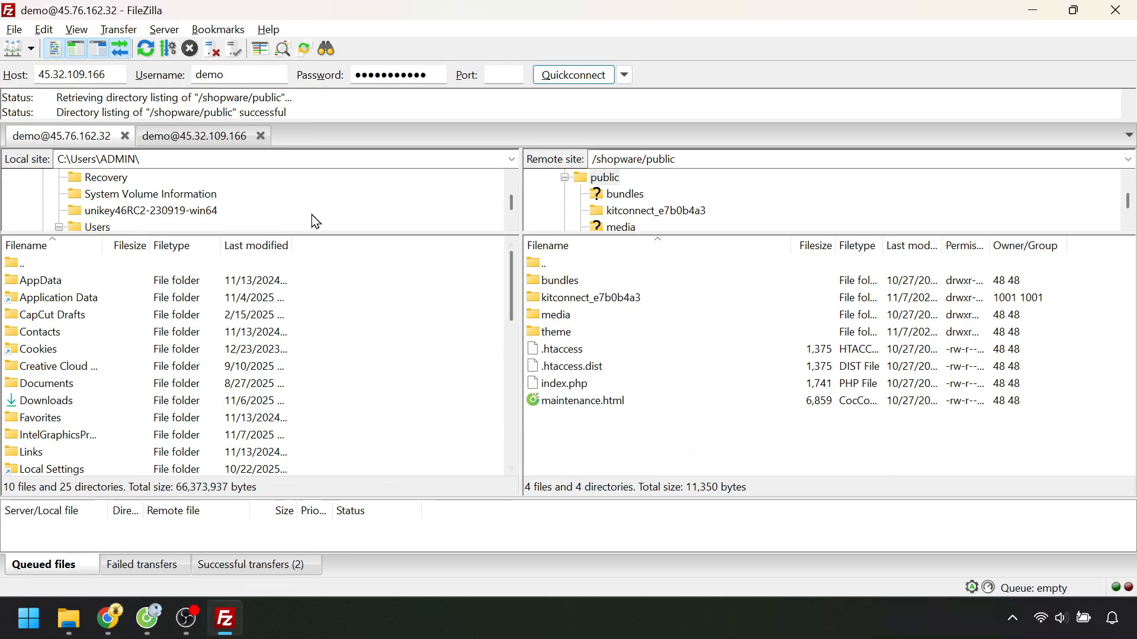
left_click(189, 137)
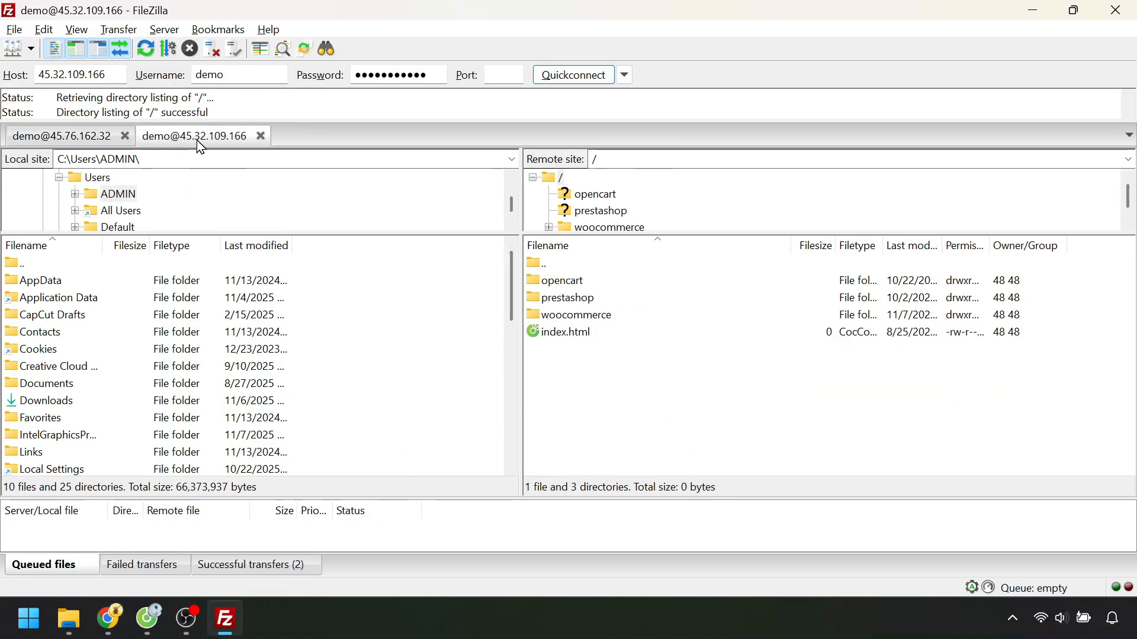
double_click(586, 315)
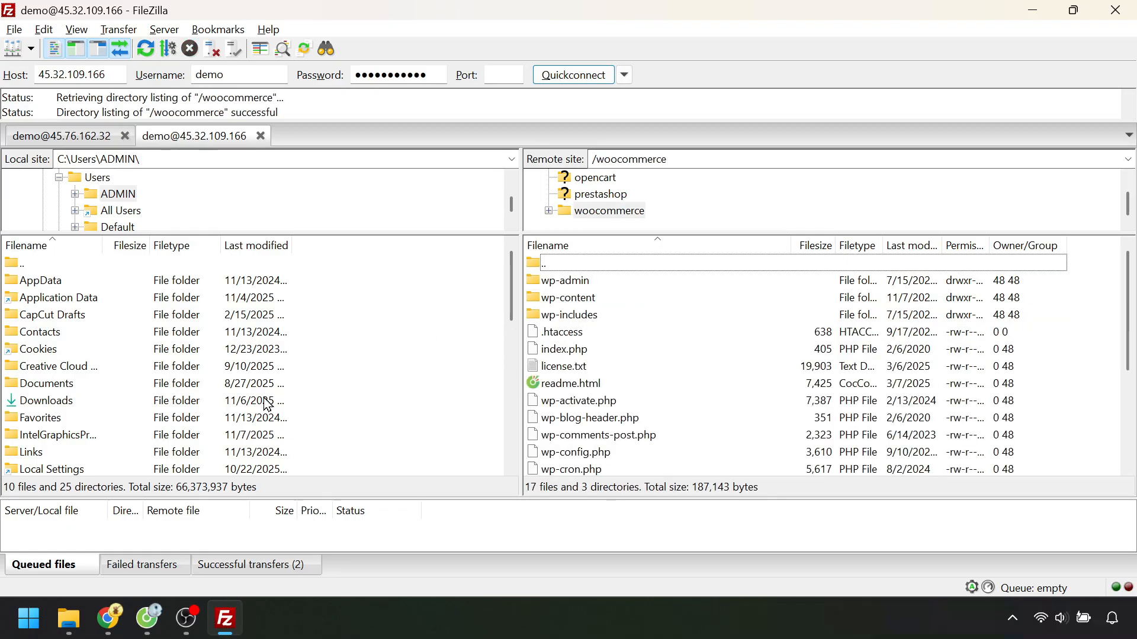
mouse_move(69, 619)
left_click(285, 547)
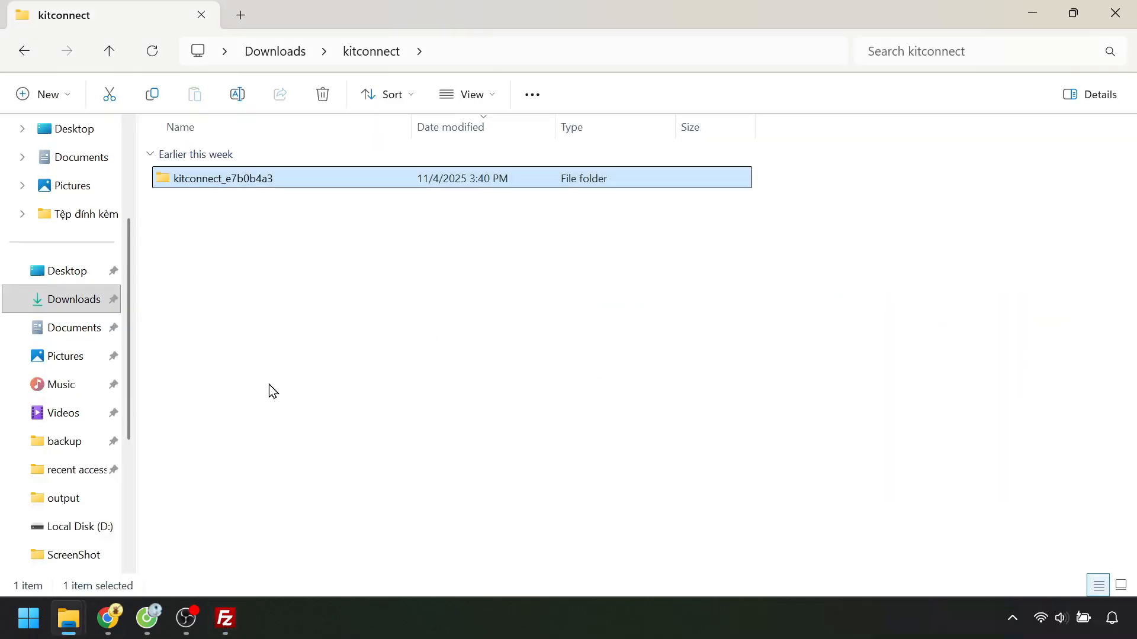
left_click_drag(208, 183, 598, 334)
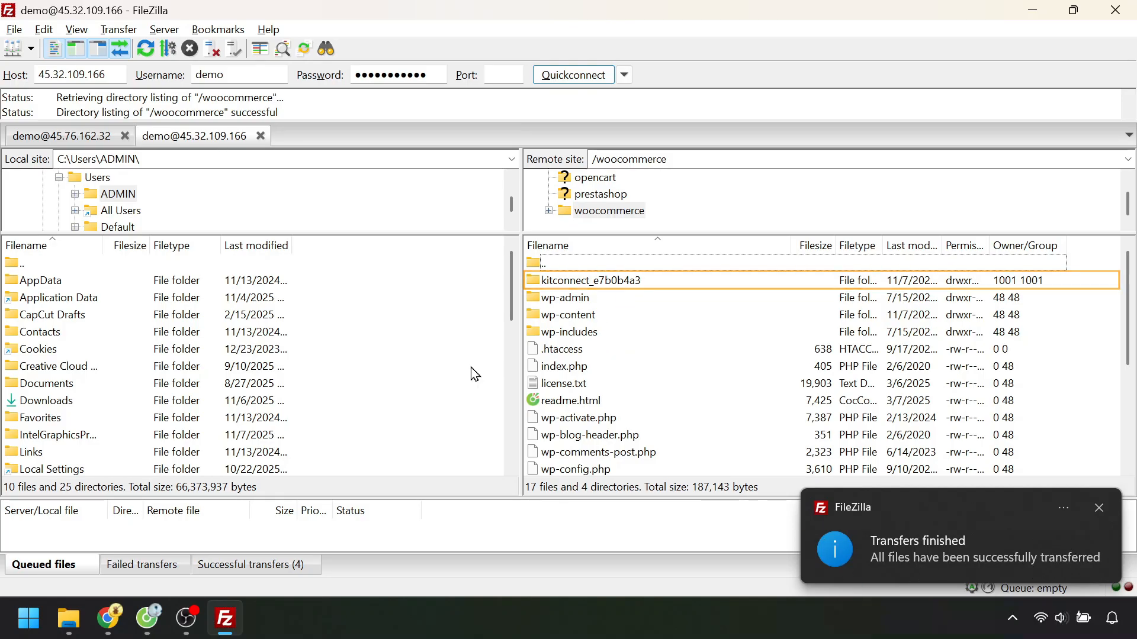
Switch to Chrome, check the target store's Kitconnect URL, and return to the migration setup page.
left_click(109, 618)
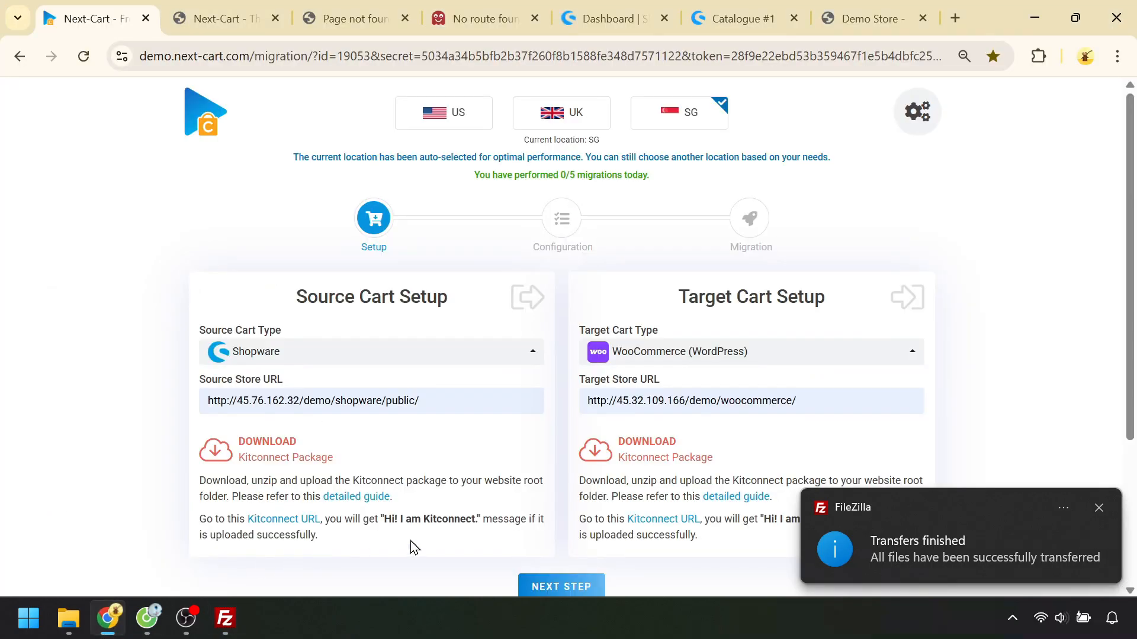
left_click(649, 524)
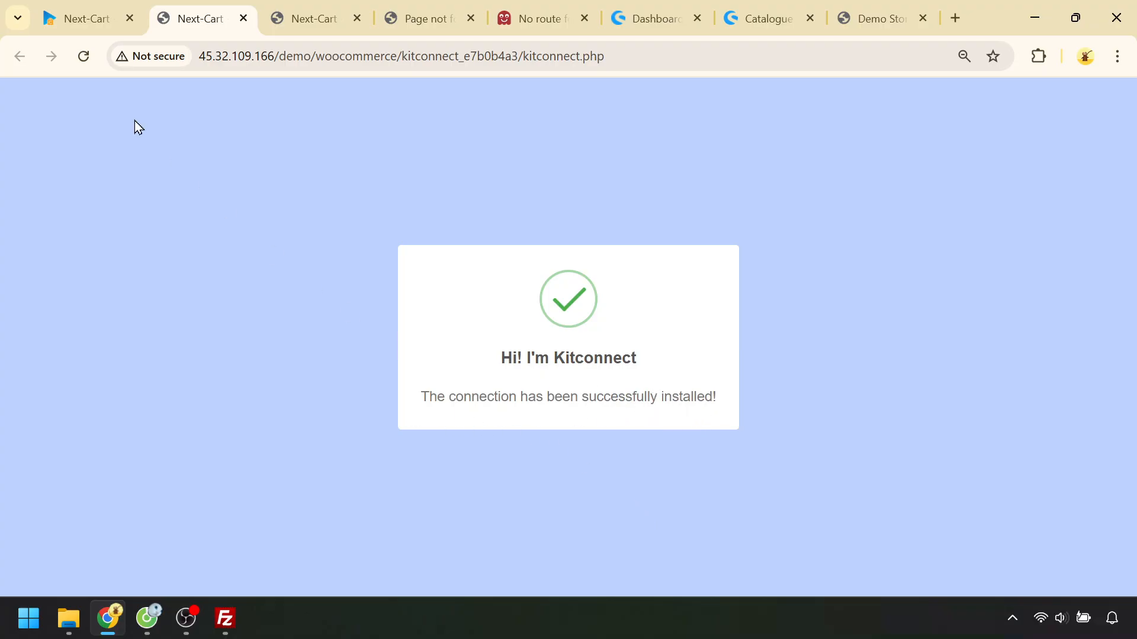
left_click(81, 19)
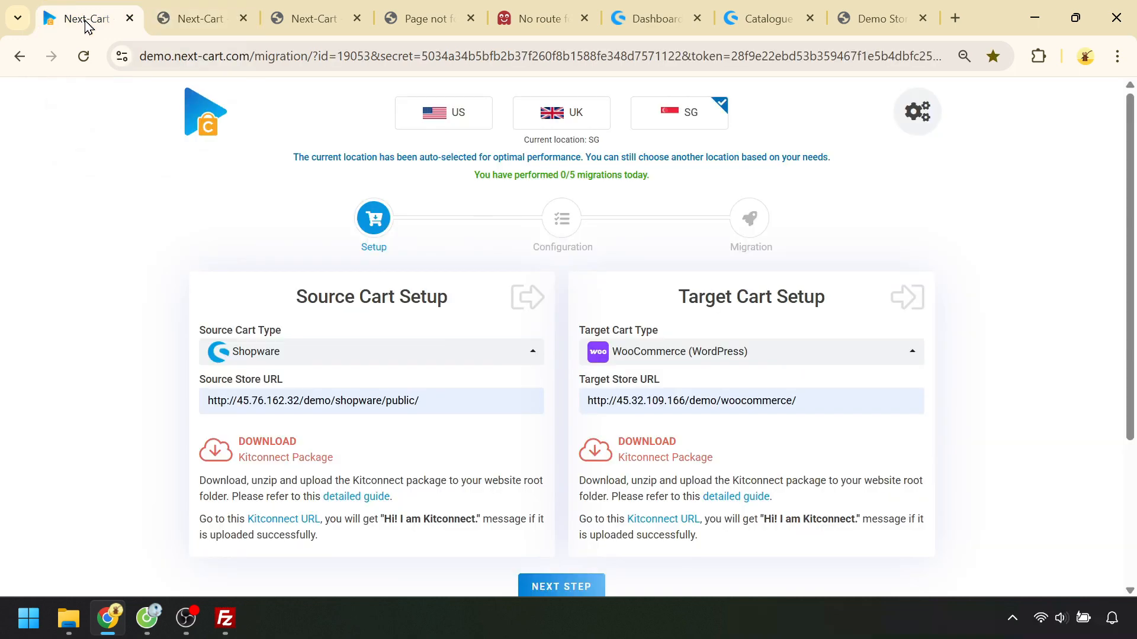
Proceed to the configuration, selecting all entities and enabling target data clearing, description image import and SEO URL migration.
left_click(567, 587)
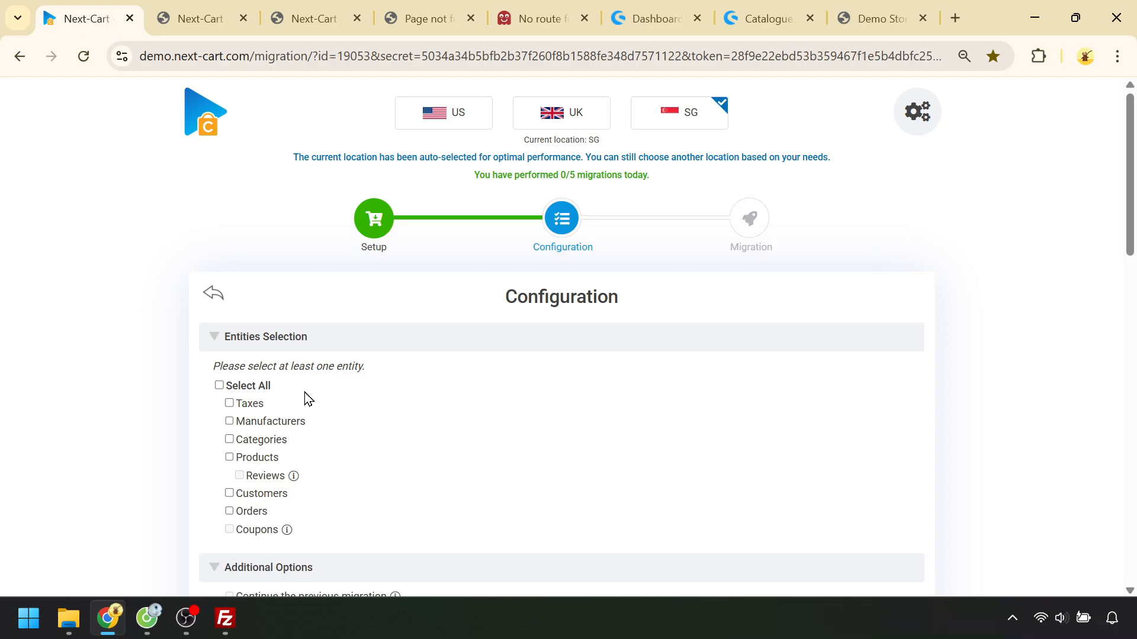
left_click(219, 386)
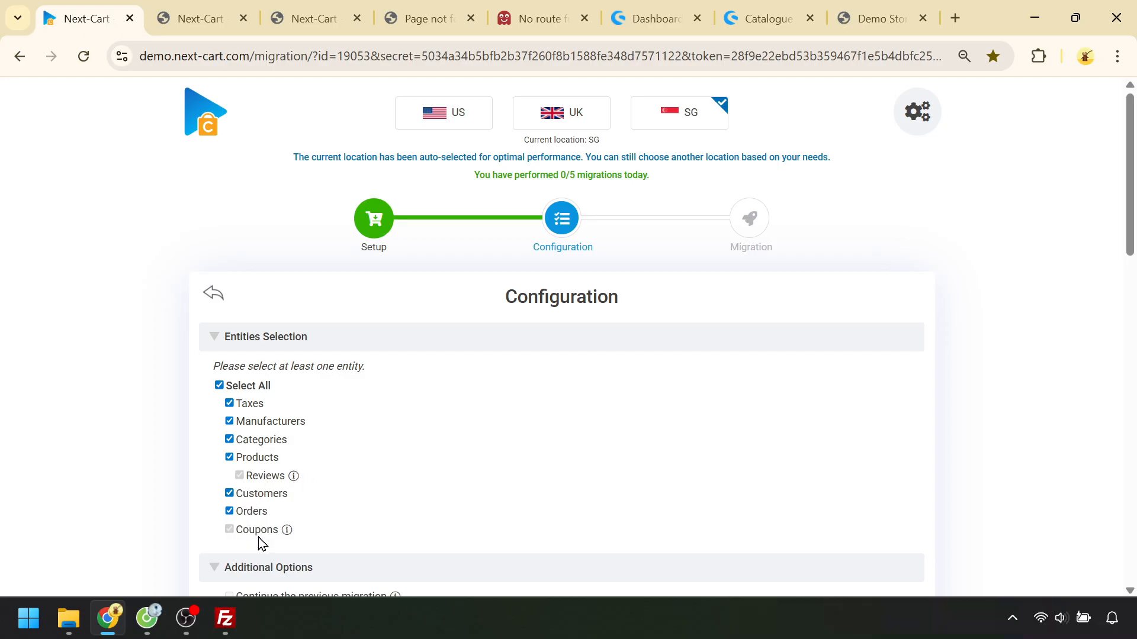
mouse_move(289, 538)
scroll(515, 450, "down", 5)
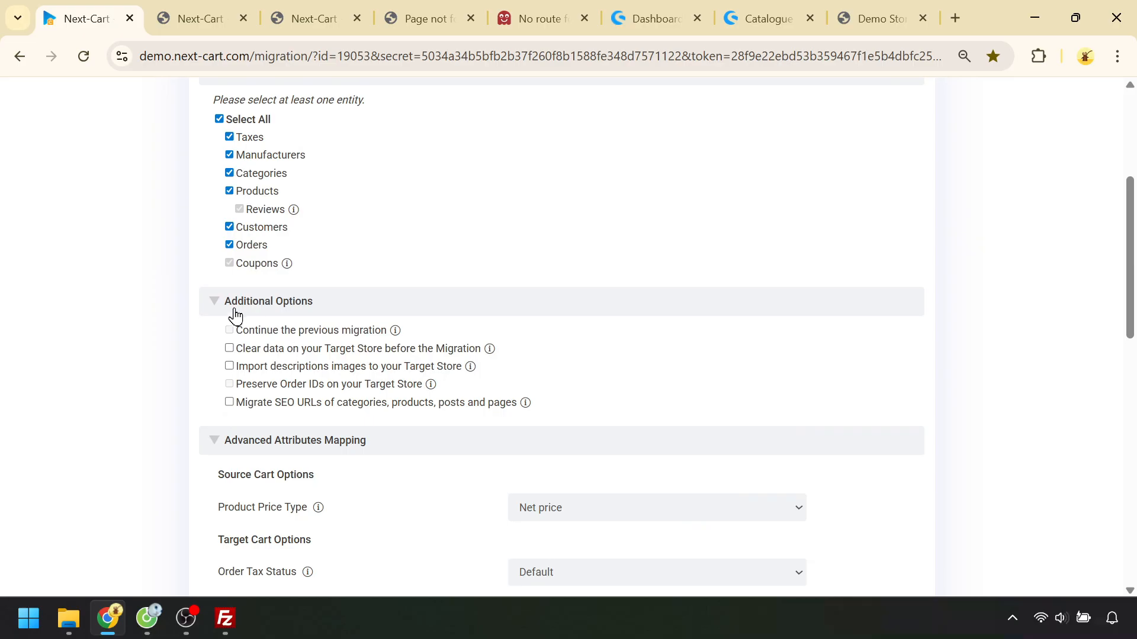
left_click(229, 349)
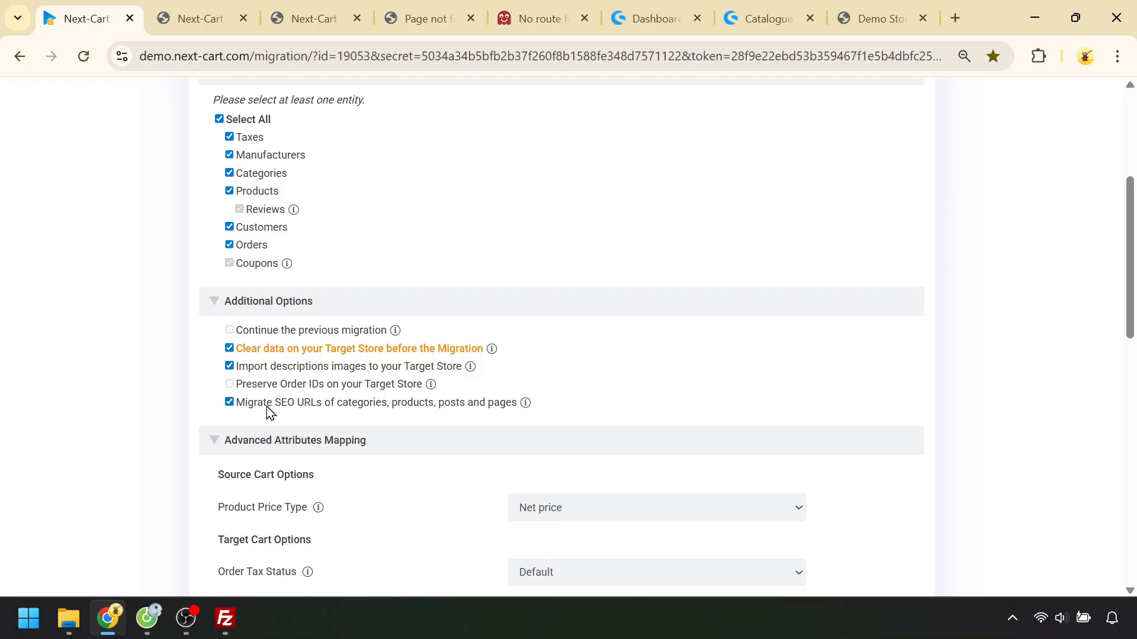
Keep the source Product Price Type at Net price and set the target Order Tax Status to Tax included.
scroll(411, 455, "down", 3)
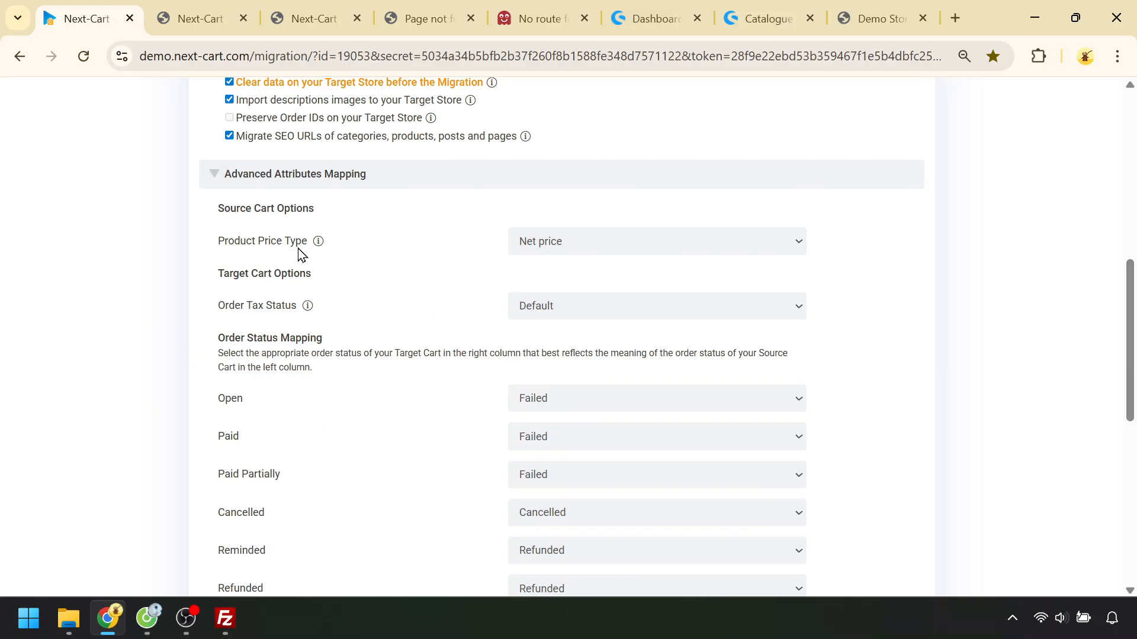
left_click(621, 246)
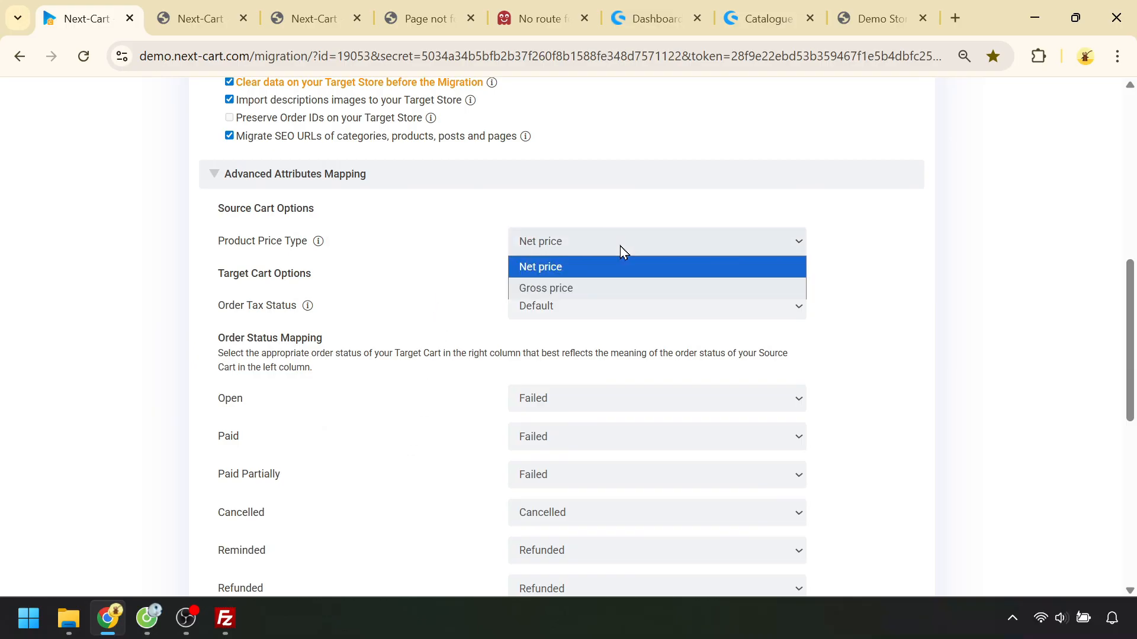
left_click(610, 269)
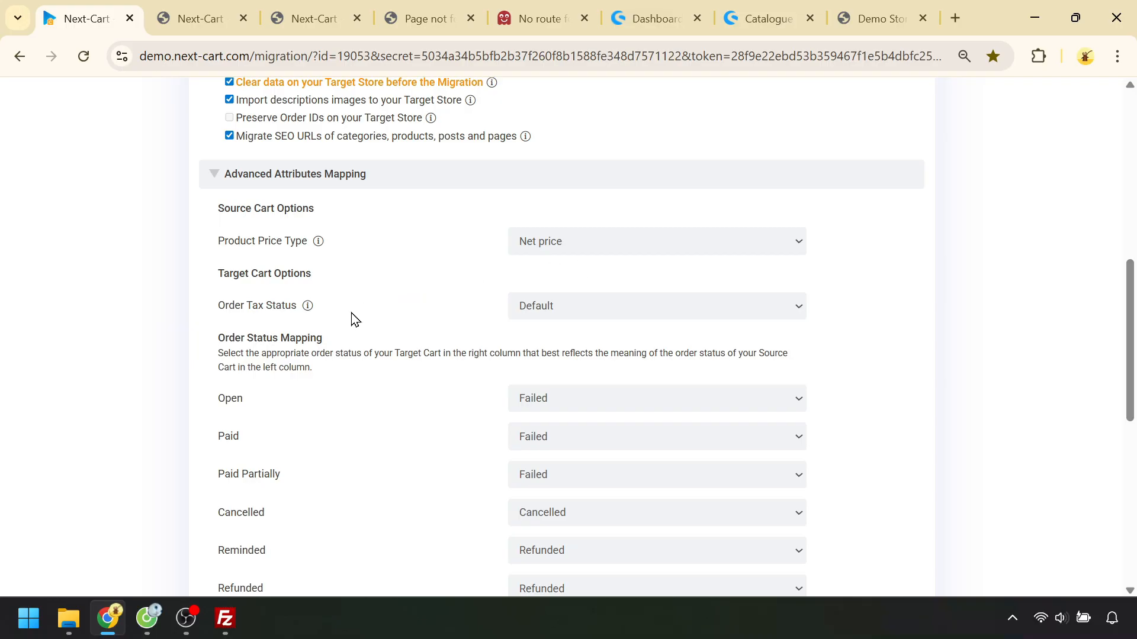
left_click(548, 308)
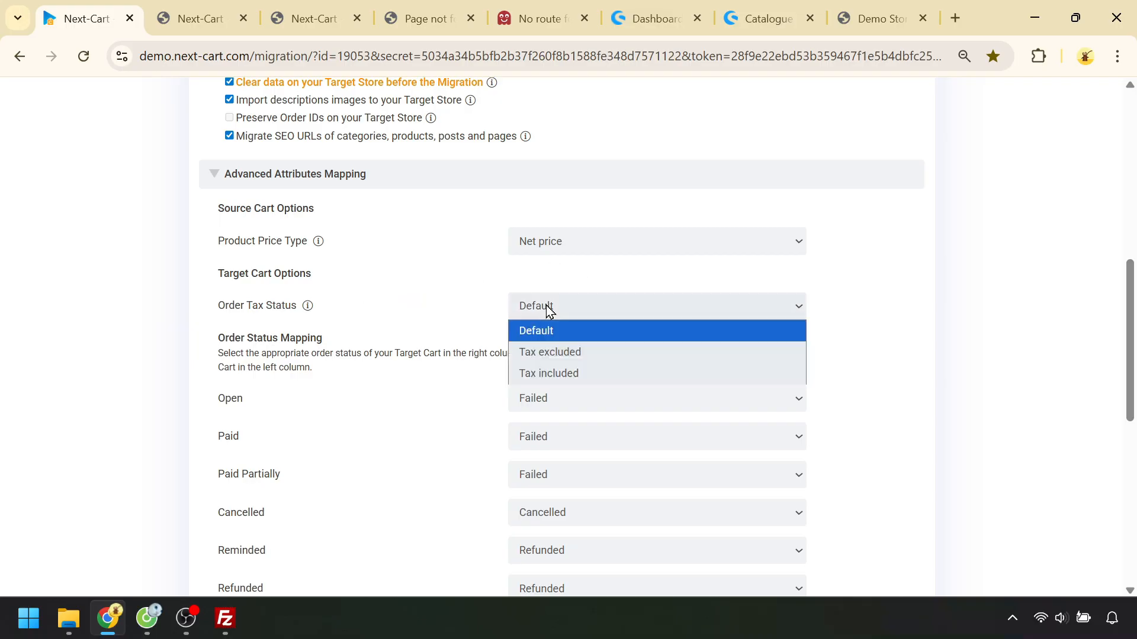
left_click(547, 373)
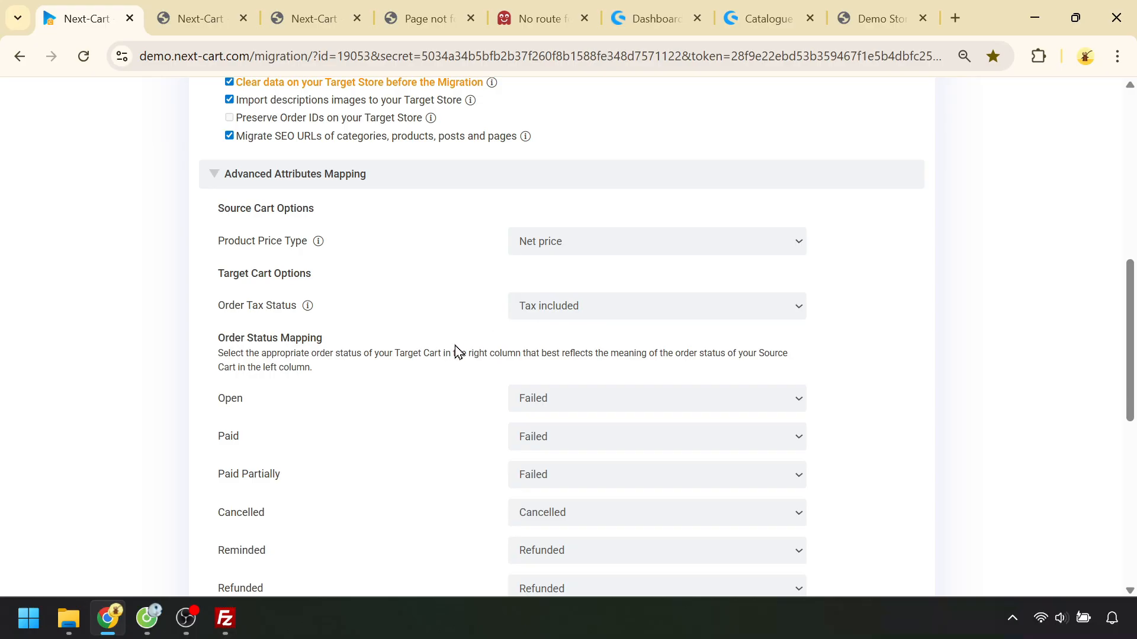
Map the order statuses Open and Paid Partially to Processing, Paid to Completed, and Reminded to Pending payment.
scroll(460, 354, "down", 1)
scroll(459, 353, "down", 3)
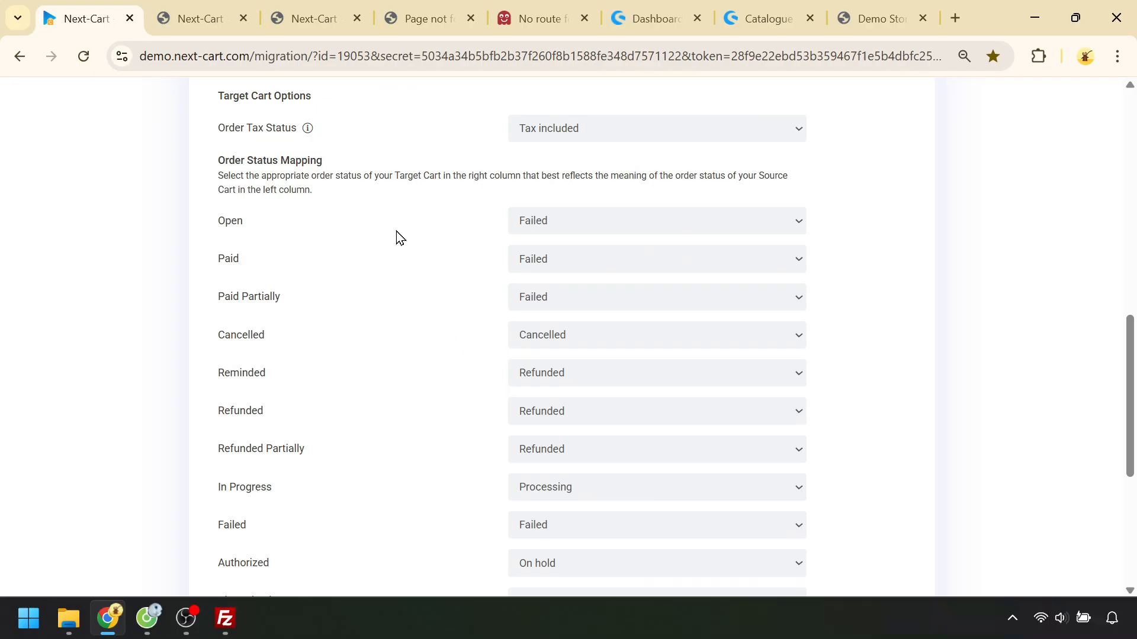
left_click(585, 221)
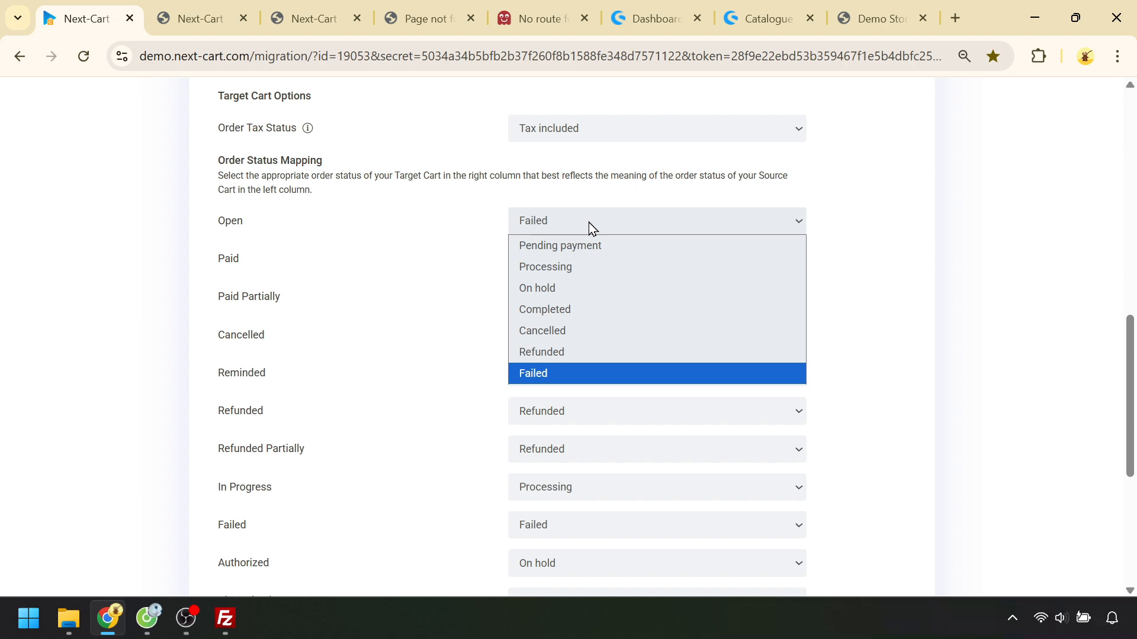
left_click(579, 263)
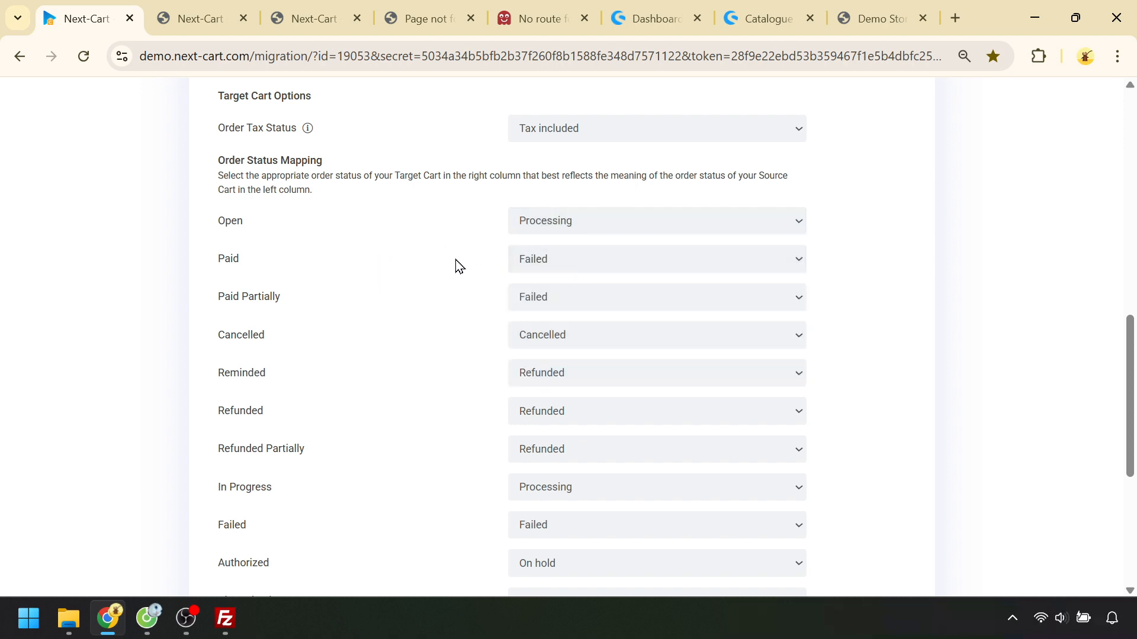
left_click(574, 263)
left_click(545, 350)
left_click(558, 303)
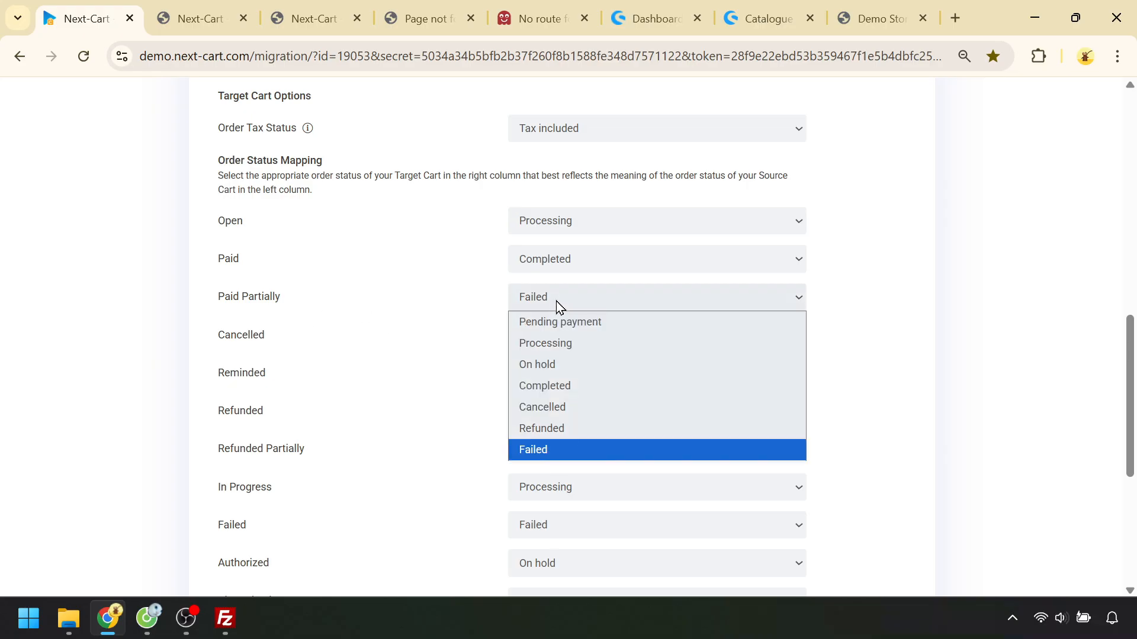
left_click(564, 345)
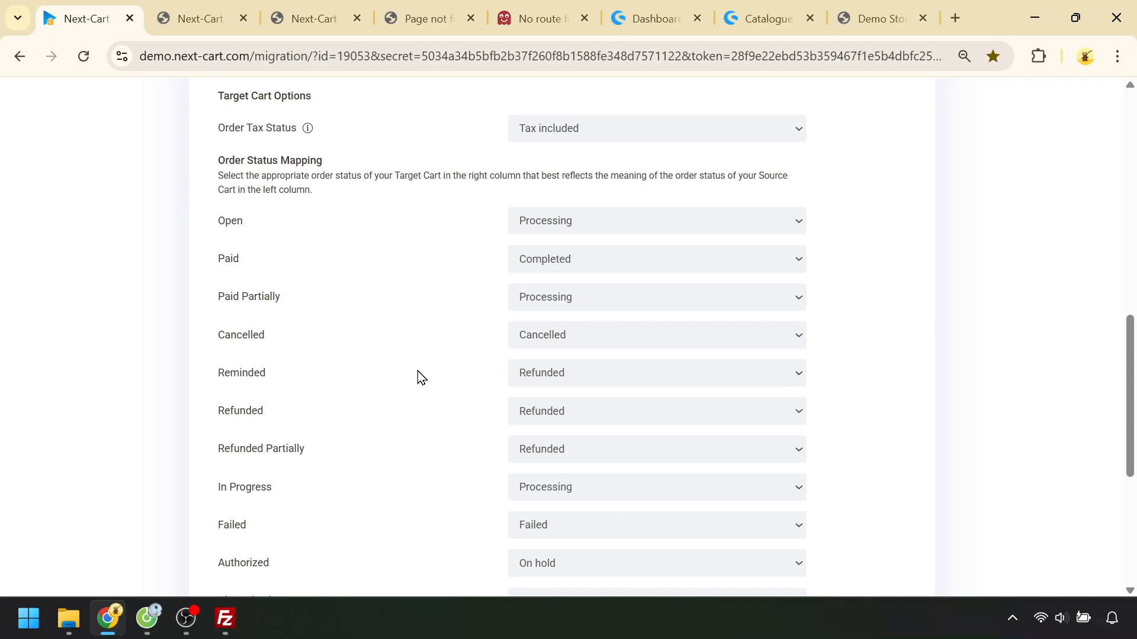
left_click(550, 379)
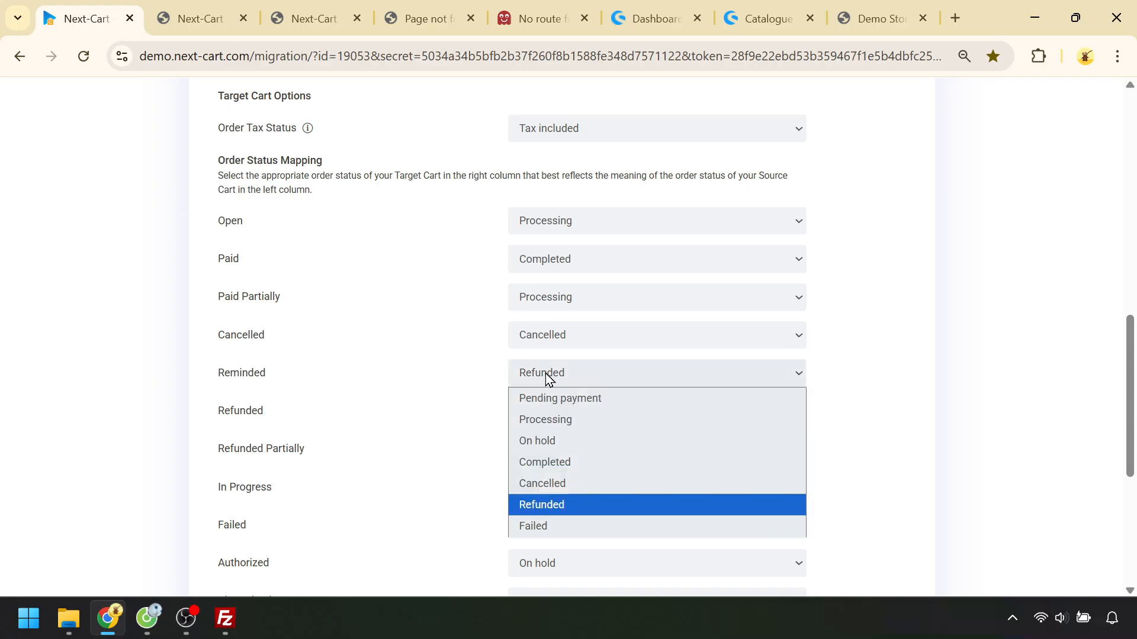
left_click(563, 395)
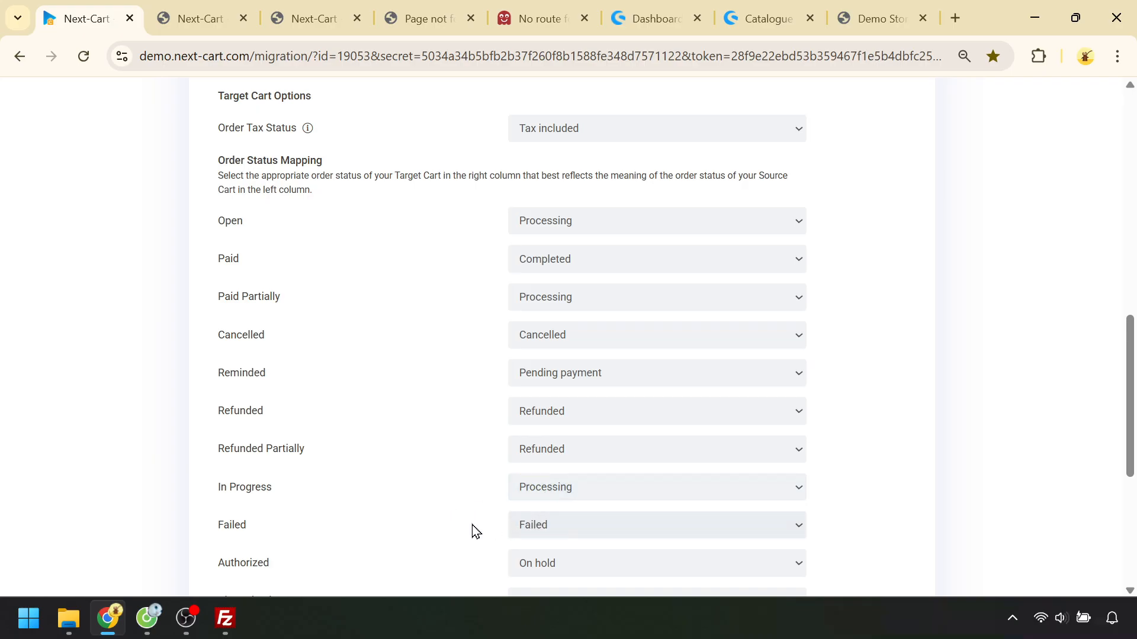
Map the order statuses Authorized to Processing, Chargeback to Refunded, and Unconfirmed to Cancelled.
scroll(474, 527, "down", 1)
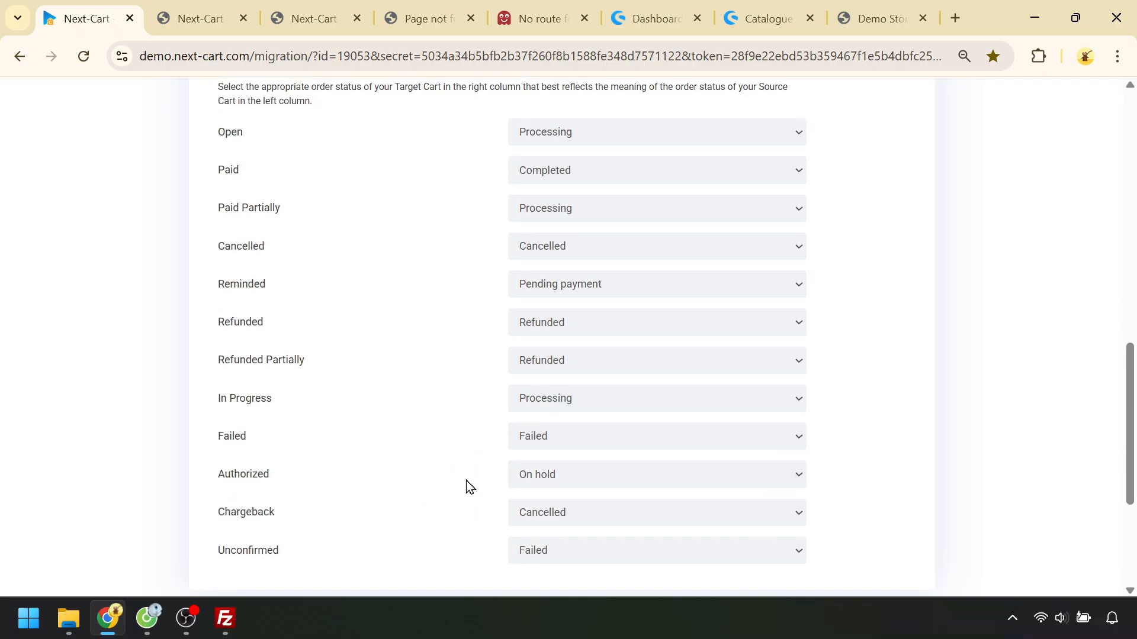
left_click(553, 482)
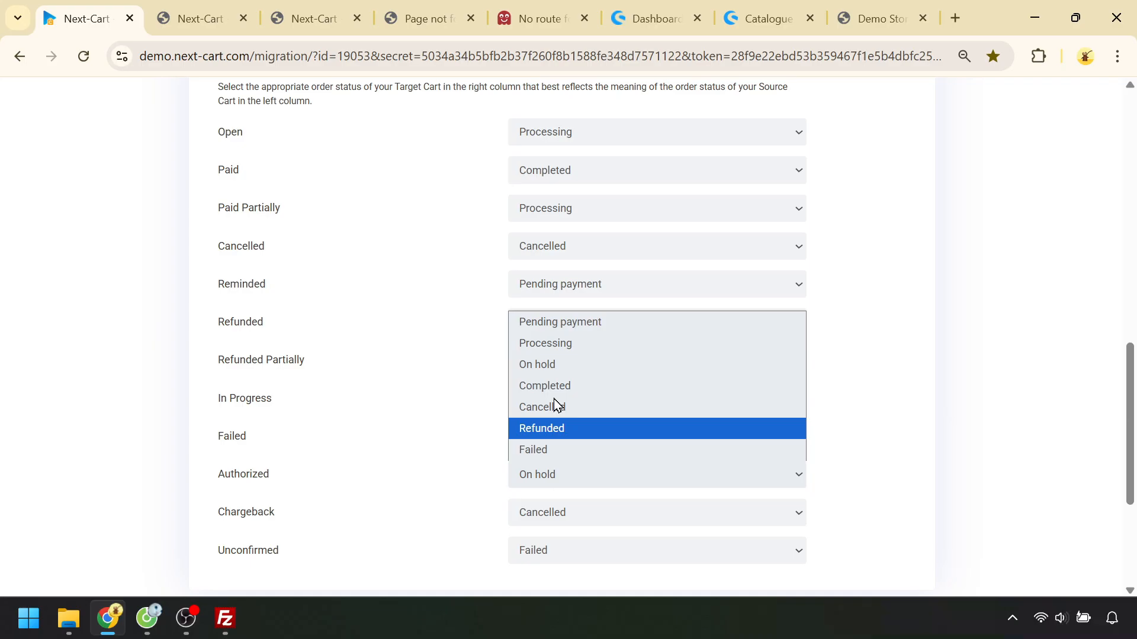
left_click(533, 342)
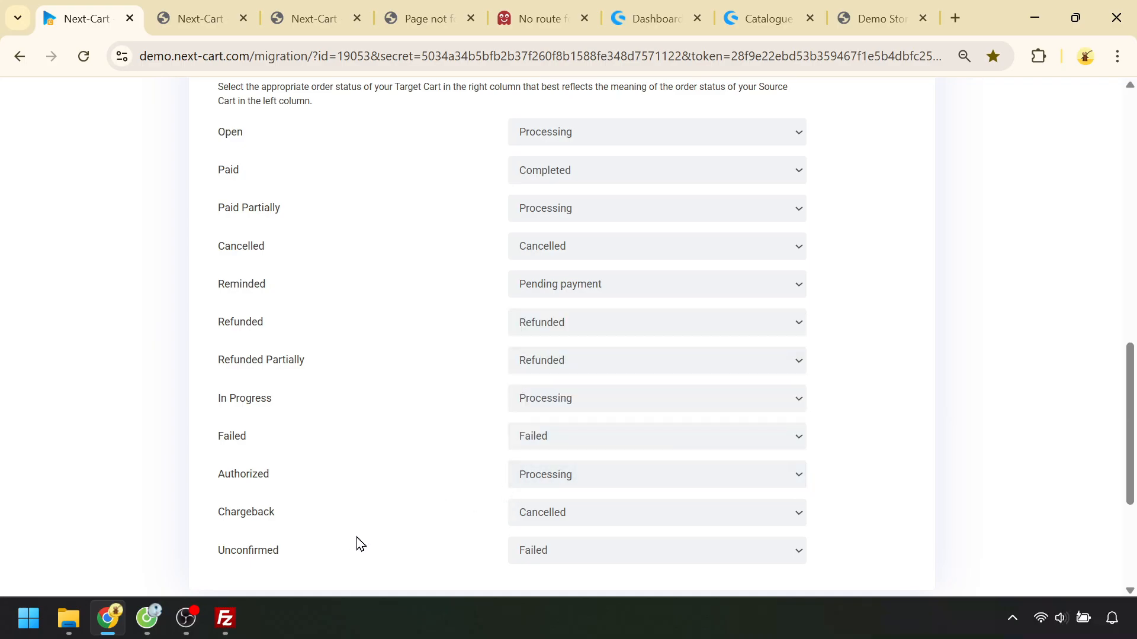
left_click(582, 525)
left_click(569, 465)
left_click(563, 548)
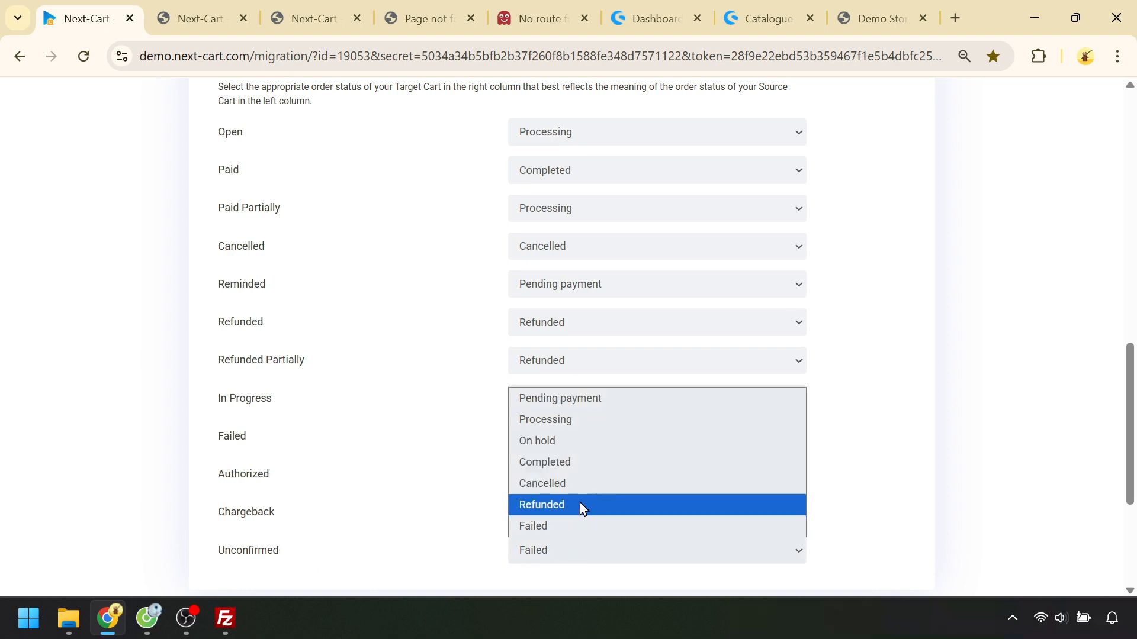
left_click(573, 484)
Submit the configuration to run the demo migration and review its results for each entity.
scroll(533, 550, "down", 3)
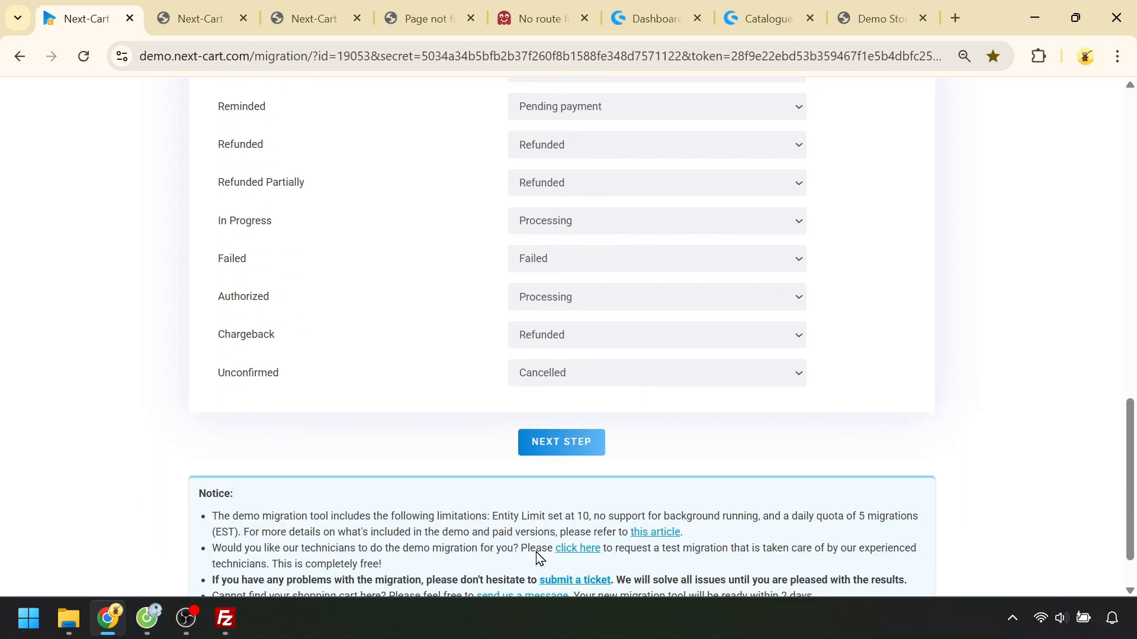
left_click(573, 447)
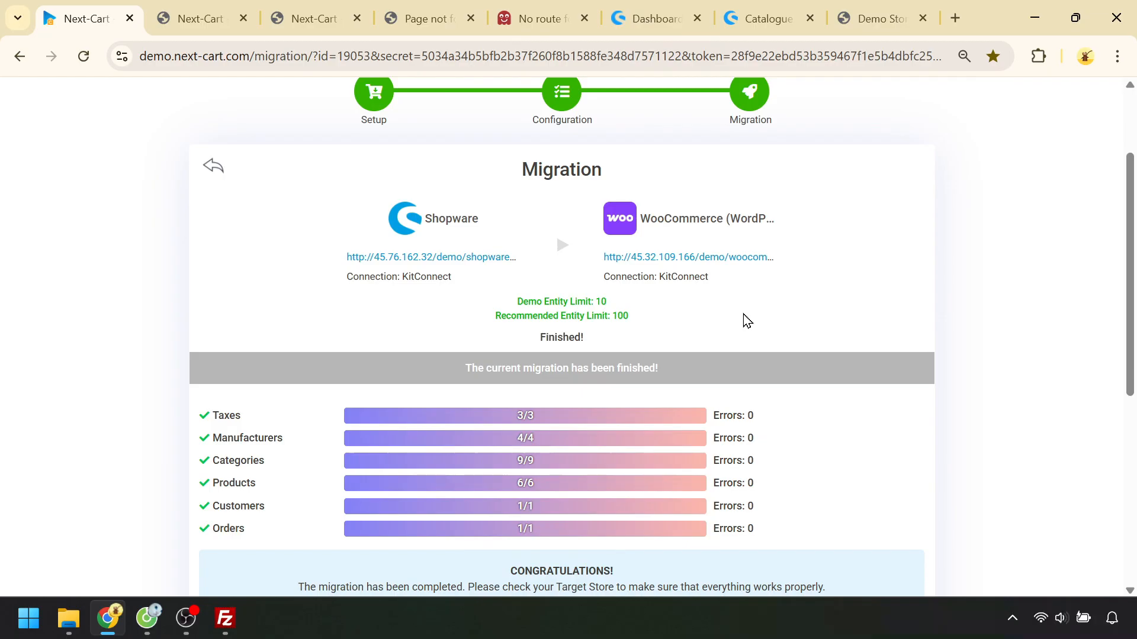
scroll(673, 434, "down", 3)
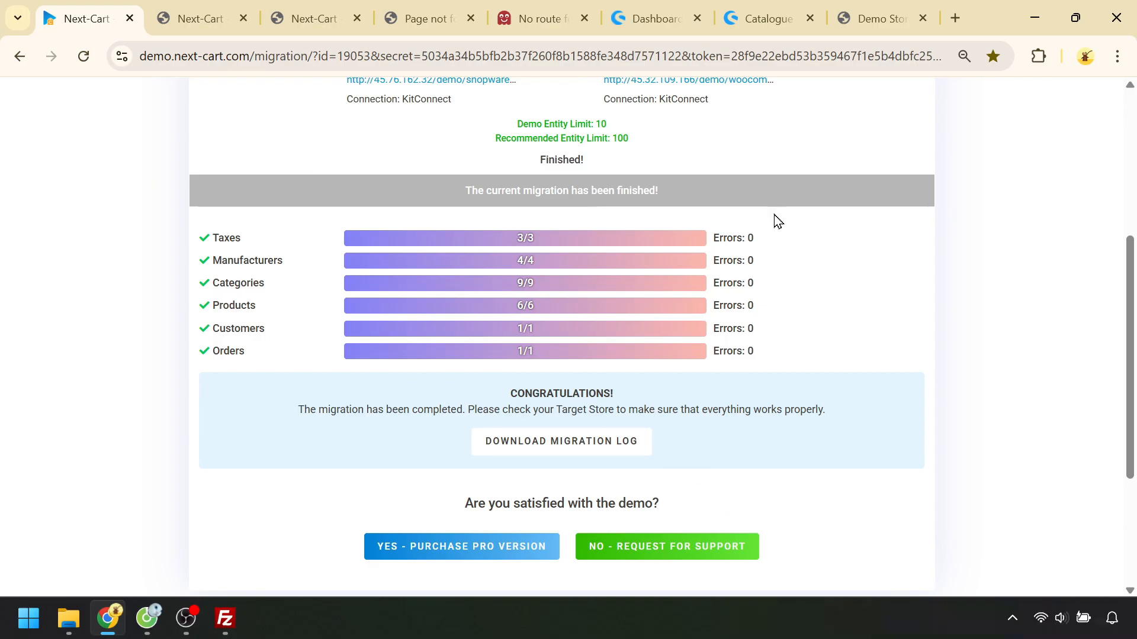
Open the product list in the WooCommerce store's admin dashboard and examine the migrated products.
left_click(849, 19)
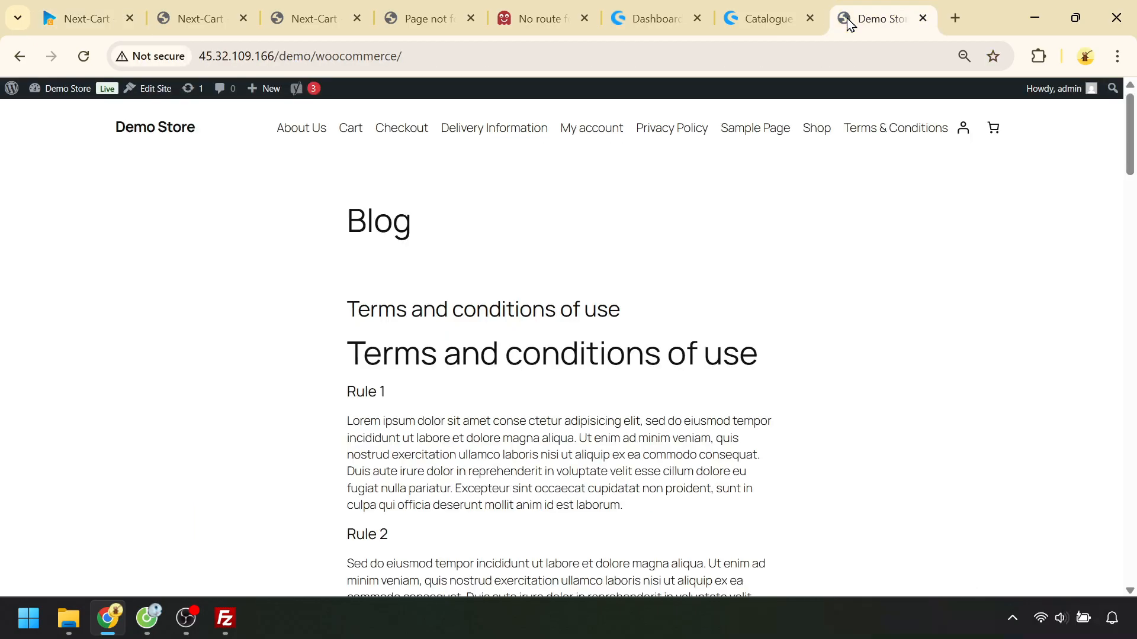
left_click(20, 56)
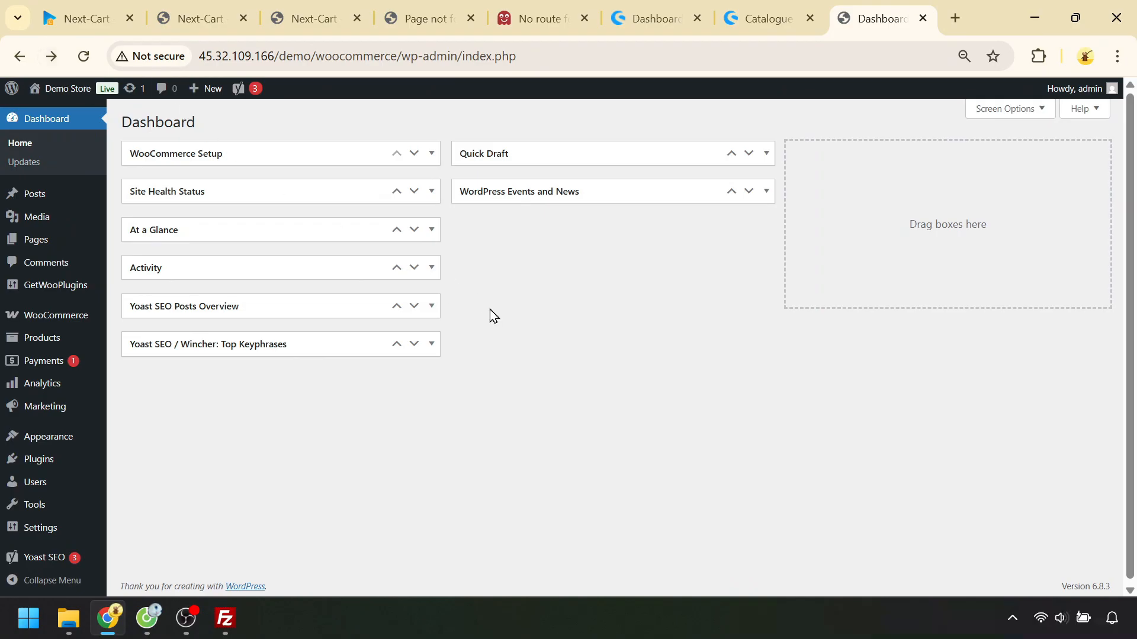
left_click(44, 338)
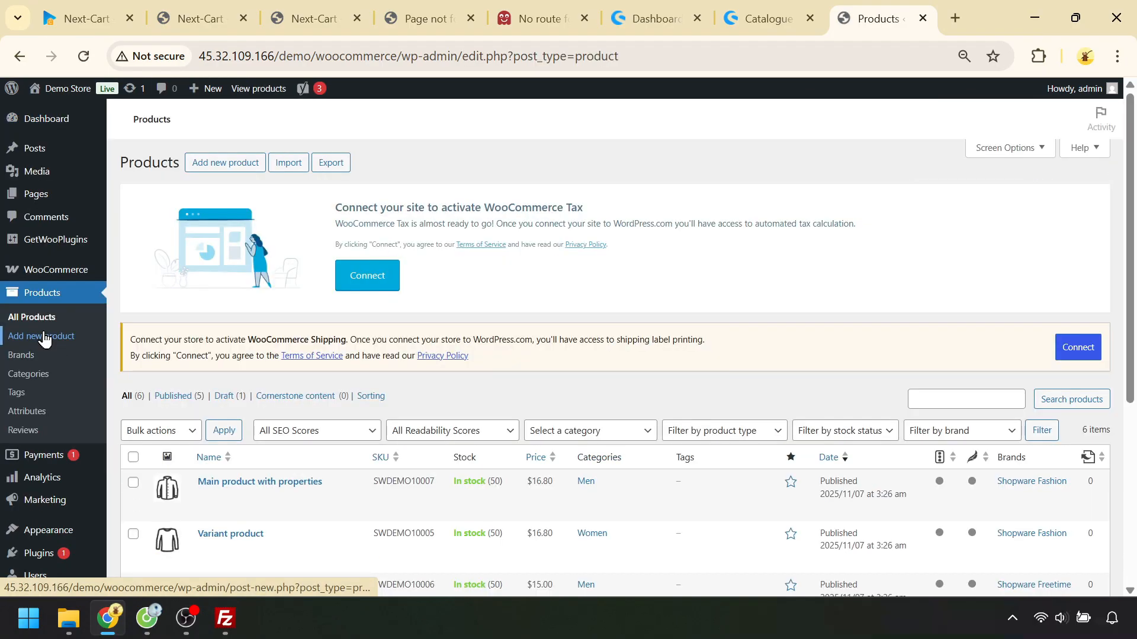
scroll(314, 396, "down", 5)
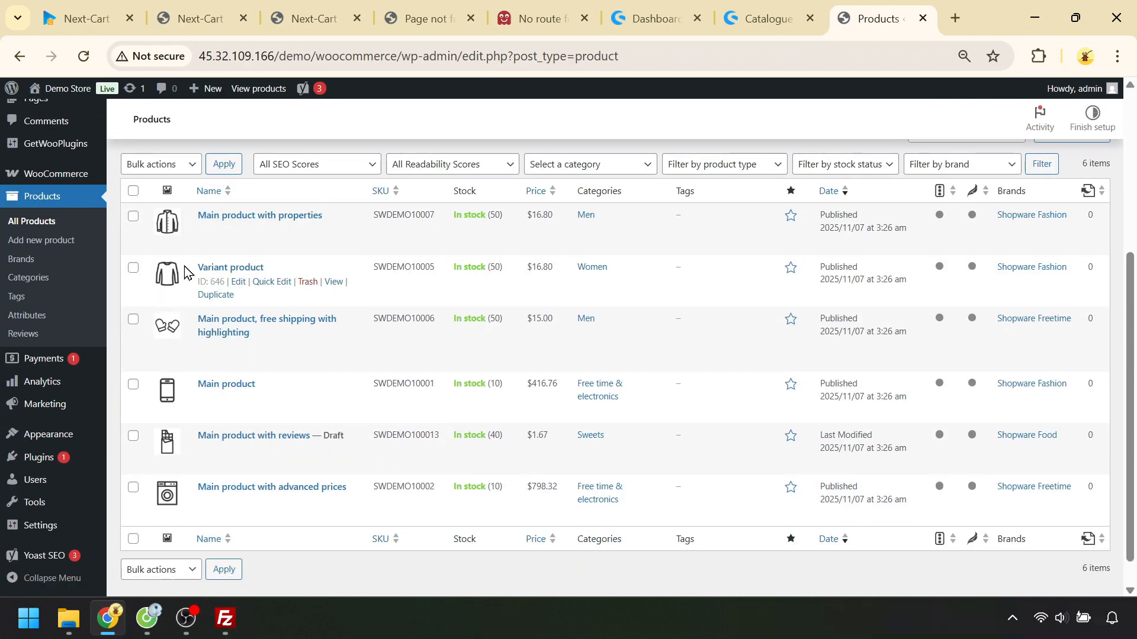
Open the WooCommerce customer list and examine the migrated customer's profile, including the role options.
mouse_move(57, 174)
left_click(143, 215)
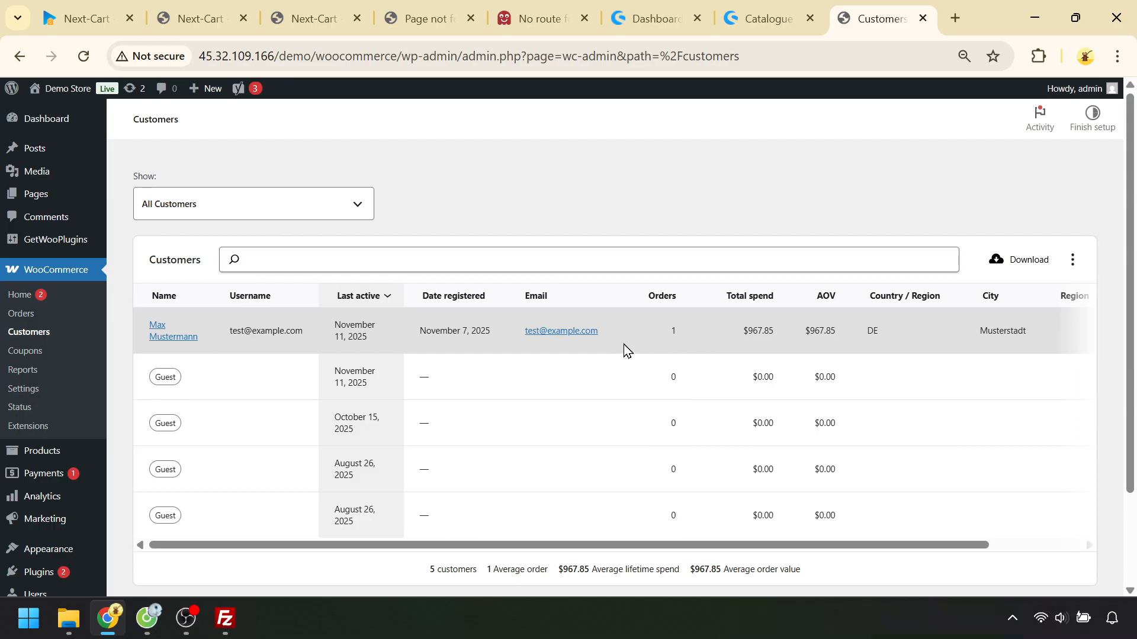
left_click(174, 335)
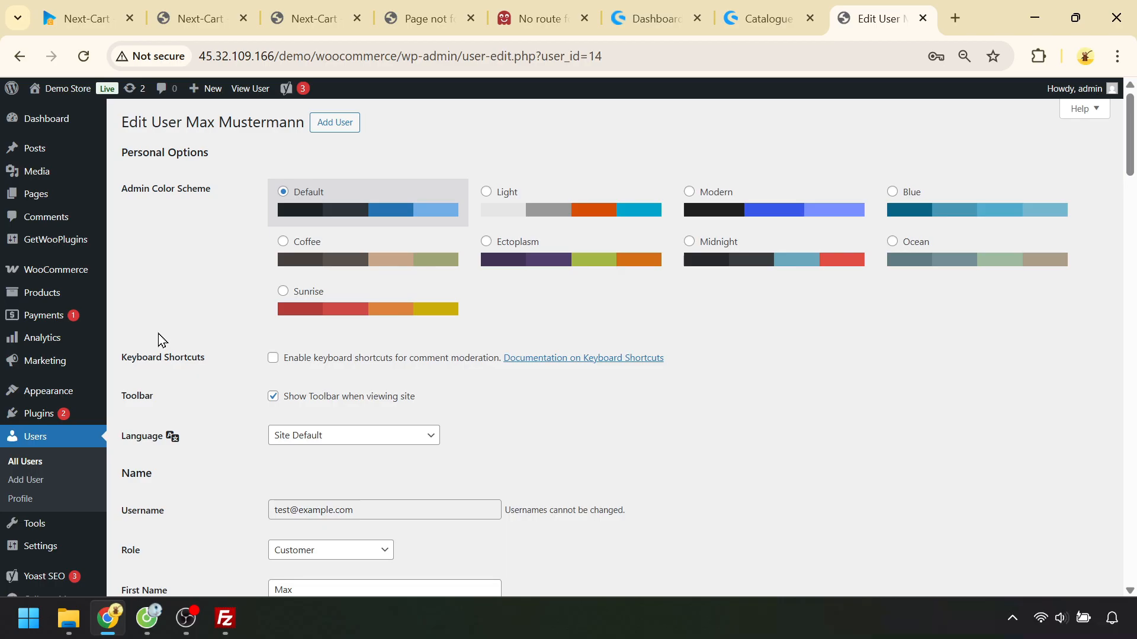
scroll(462, 405, "down", 2)
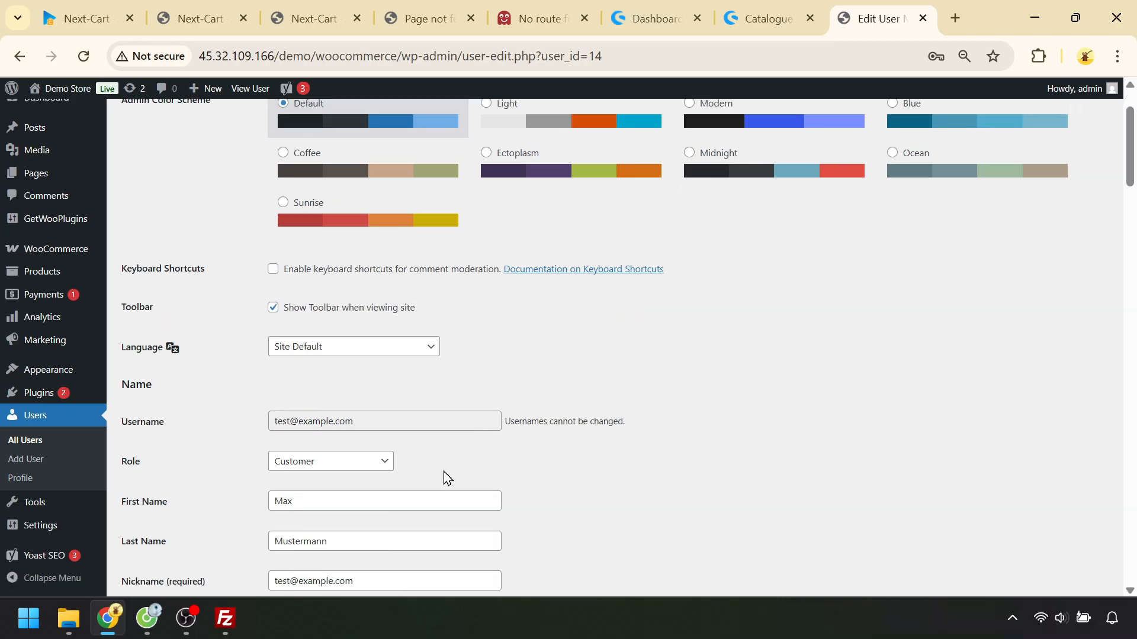
left_click(353, 464)
left_click(353, 464)
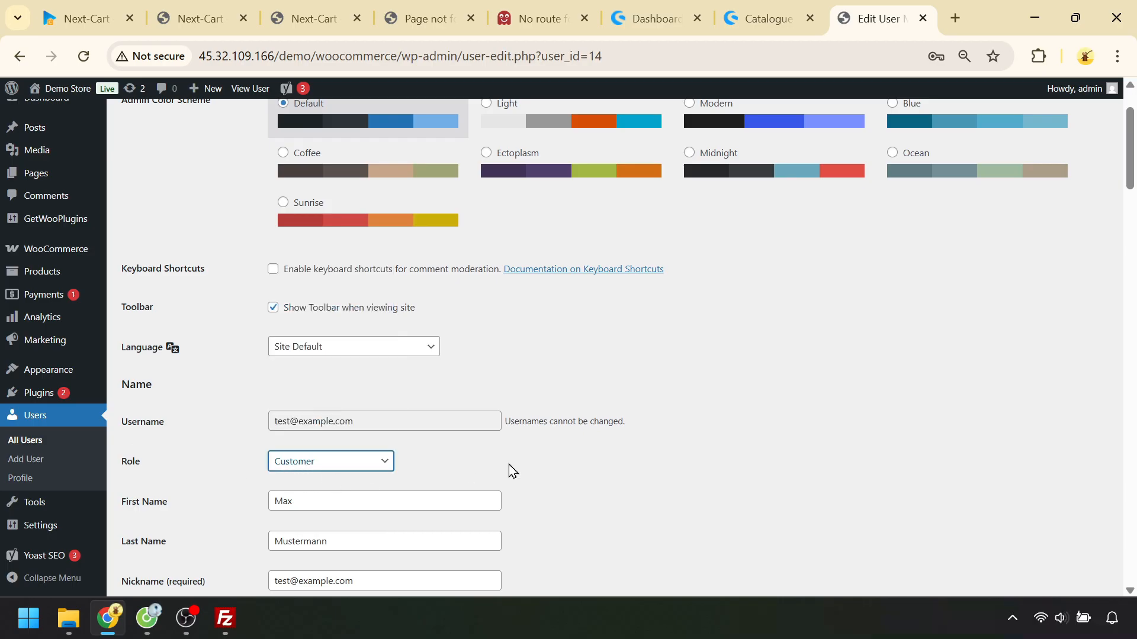
scroll(719, 424, "up", 2)
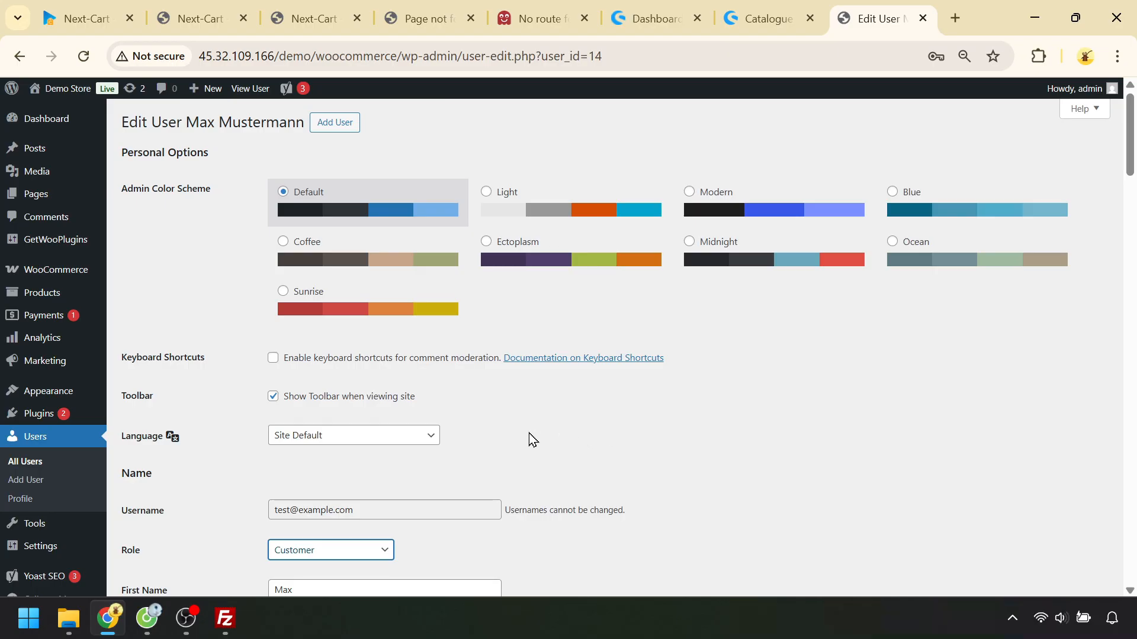
Check the migrated order in the WooCommerce order list and return to the customer list.
mouse_move(88, 278)
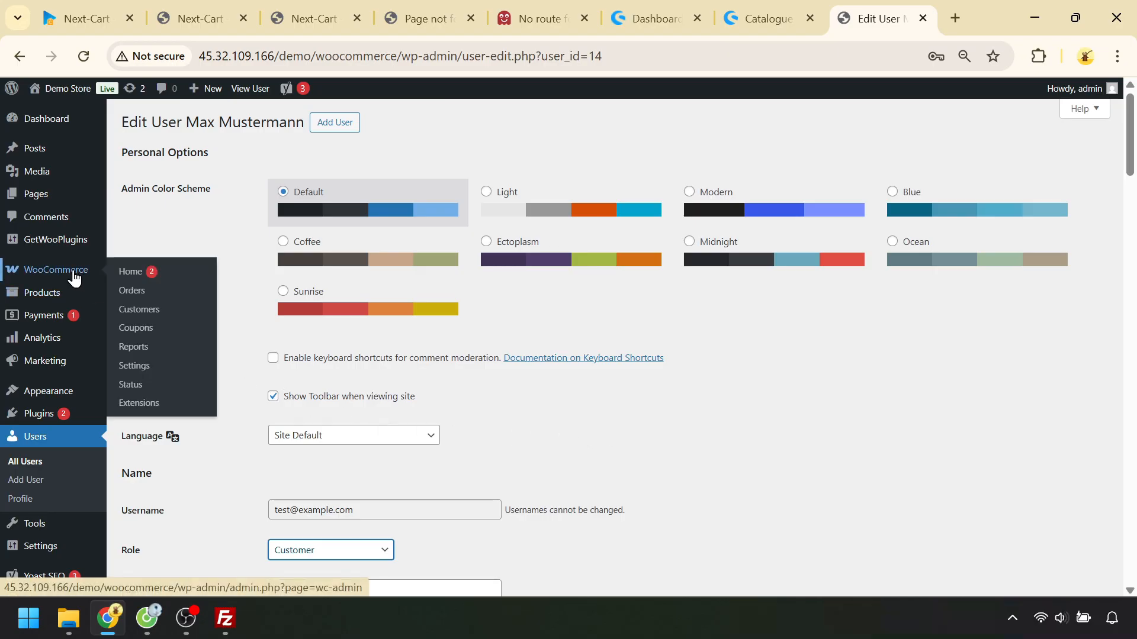
left_click(133, 291)
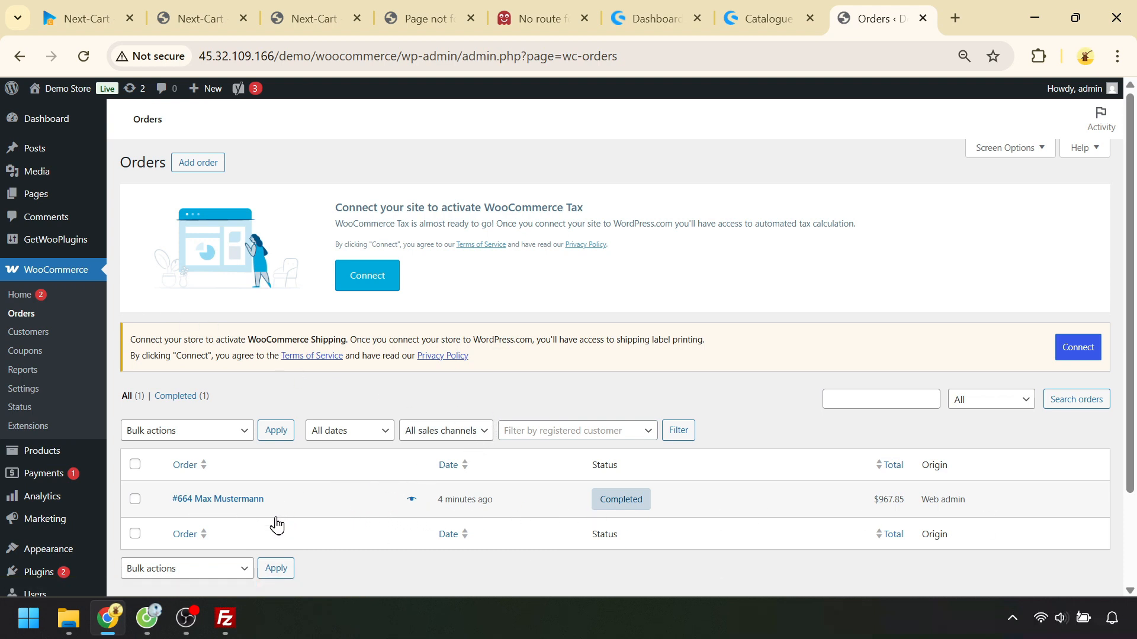
left_click(36, 333)
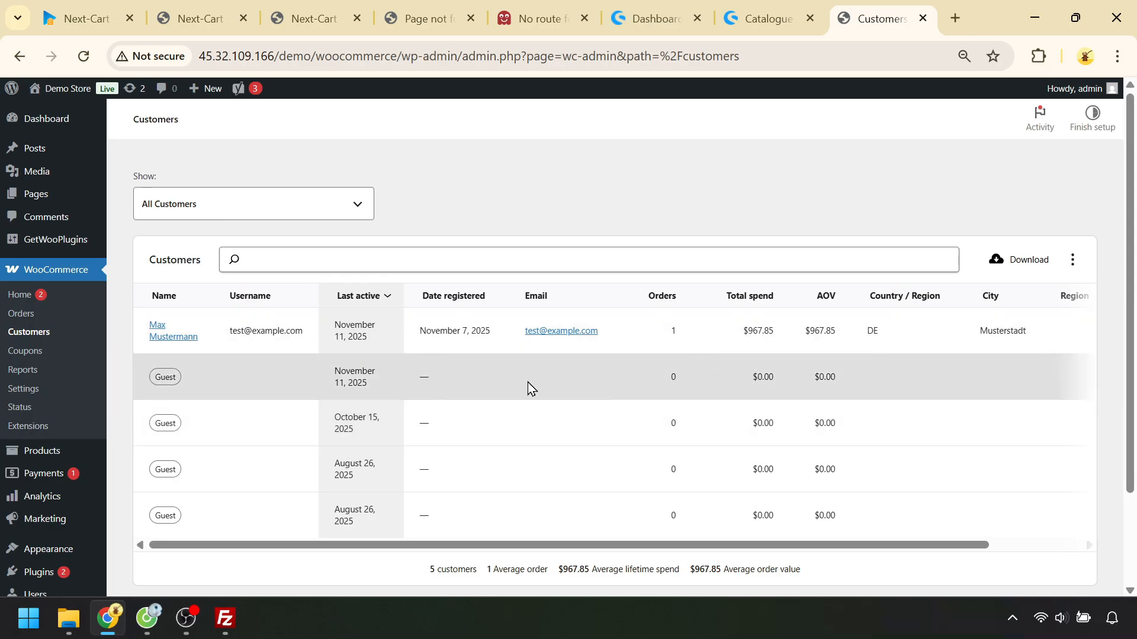
Open the product categories and examine the migrated category hierarchy.
mouse_move(56, 451)
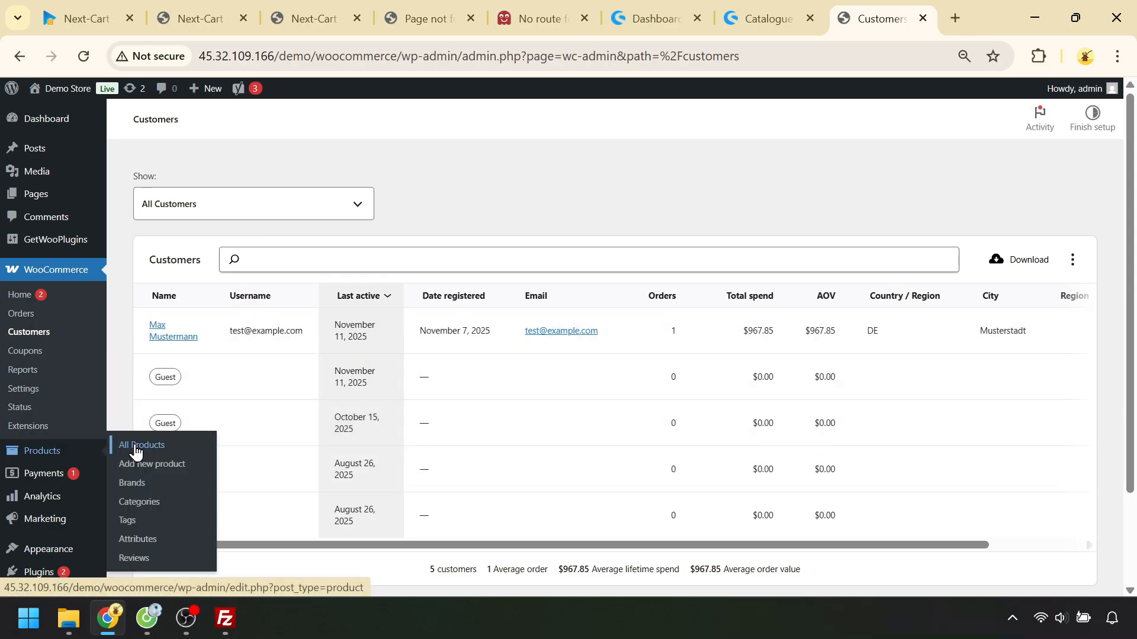
left_click(142, 503)
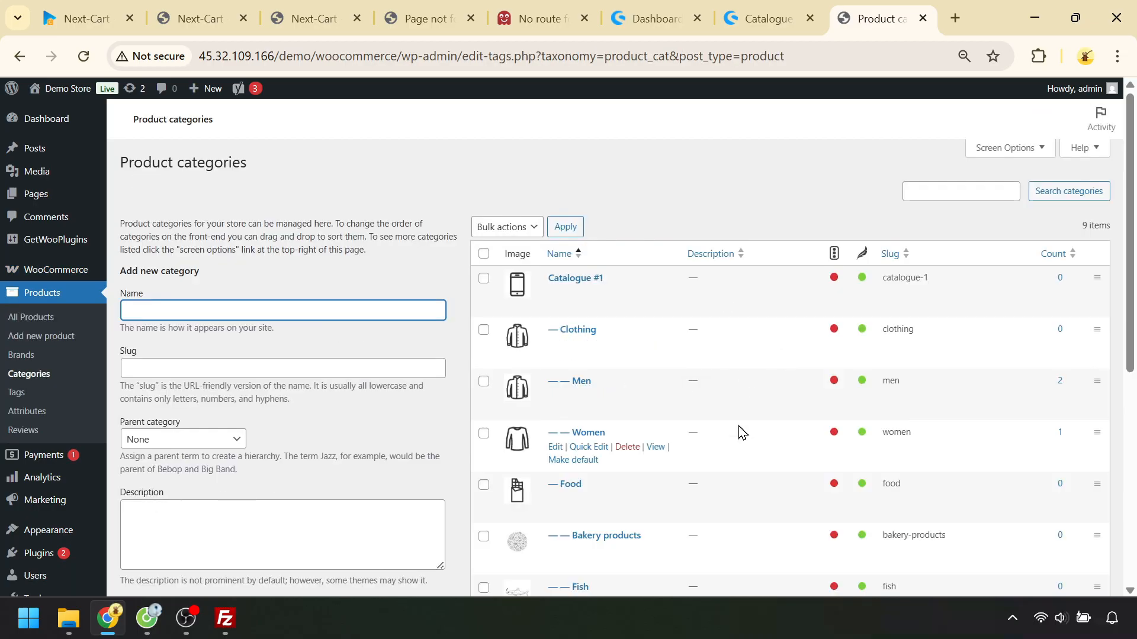
scroll(741, 433, "down", 5)
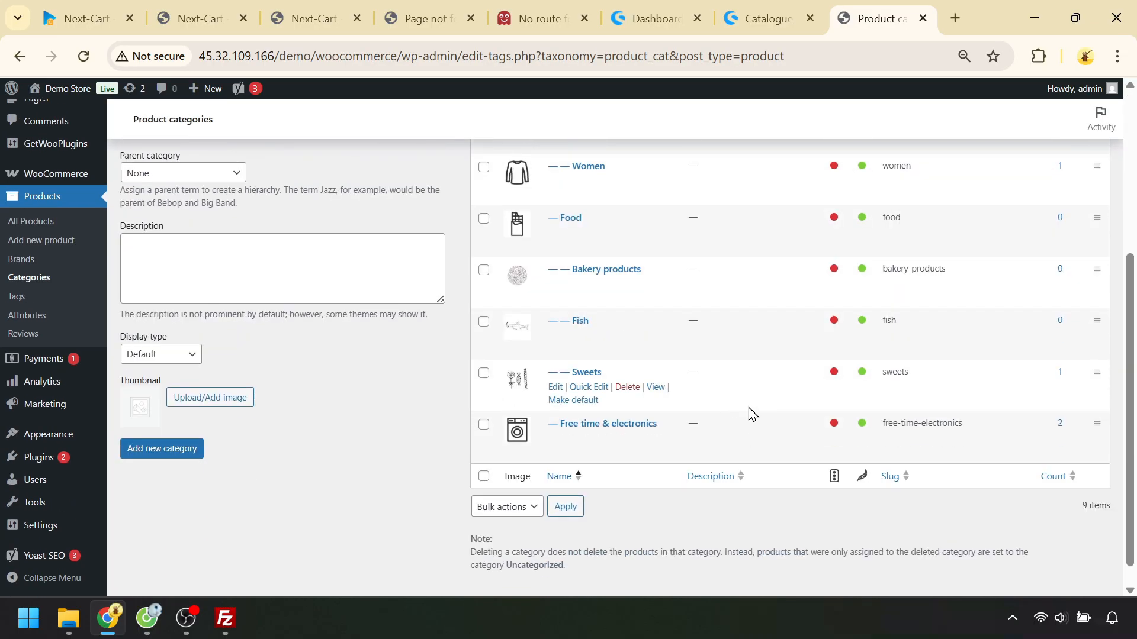
scroll(747, 415, "up", 5)
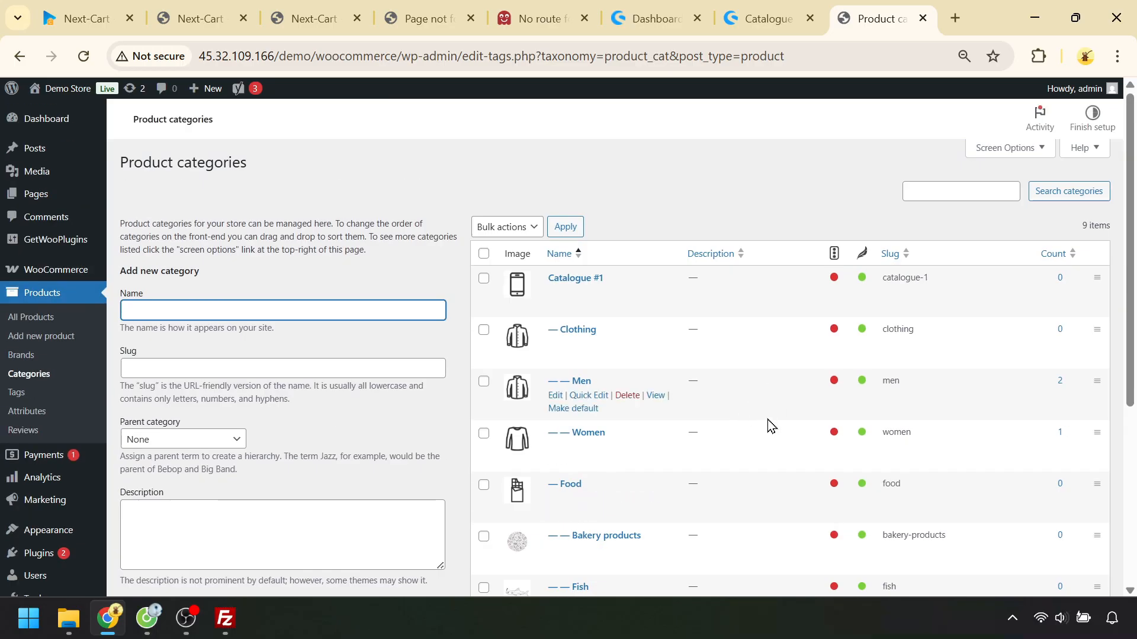
Open the Pro version purchase options from the finished demo migration and enable Migrate Customer Passwords.
left_click(76, 19)
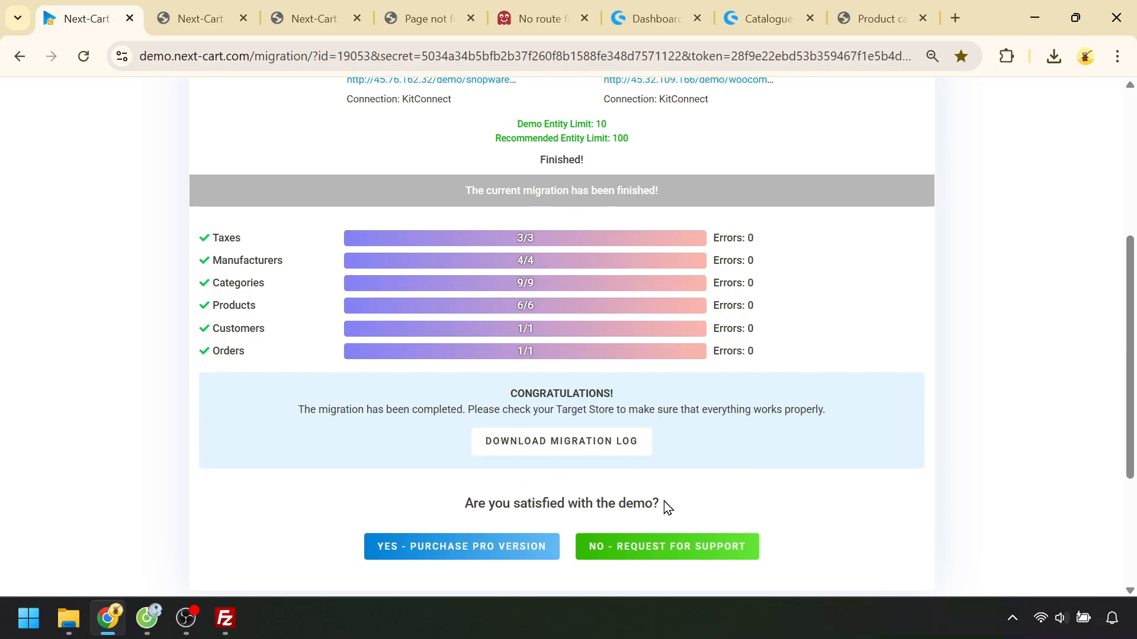
left_click(463, 559)
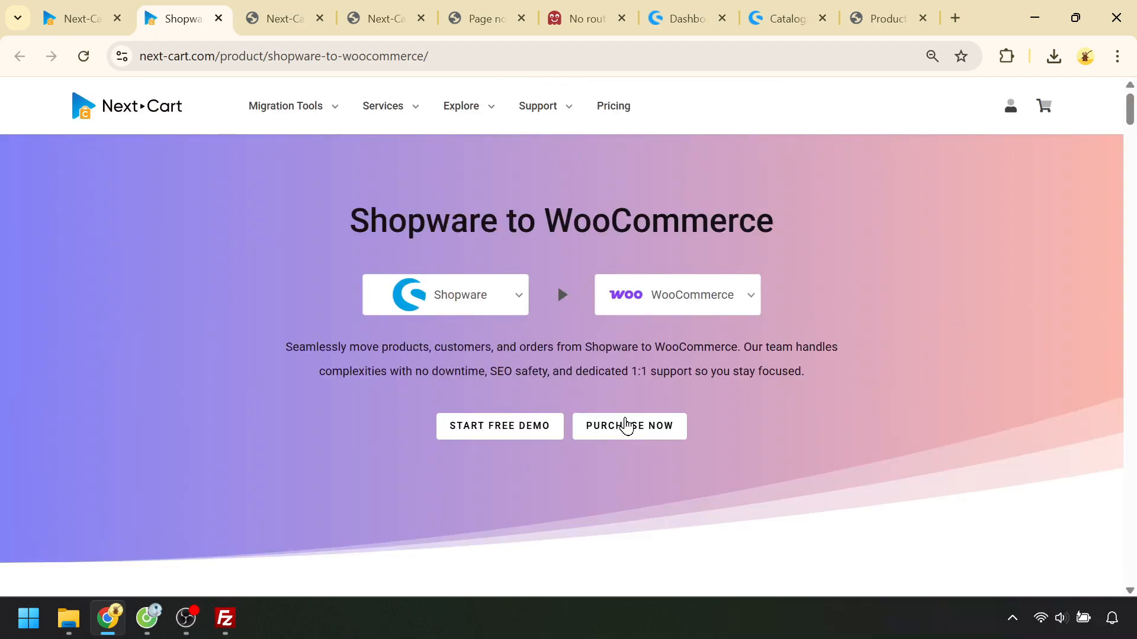
left_click(626, 426)
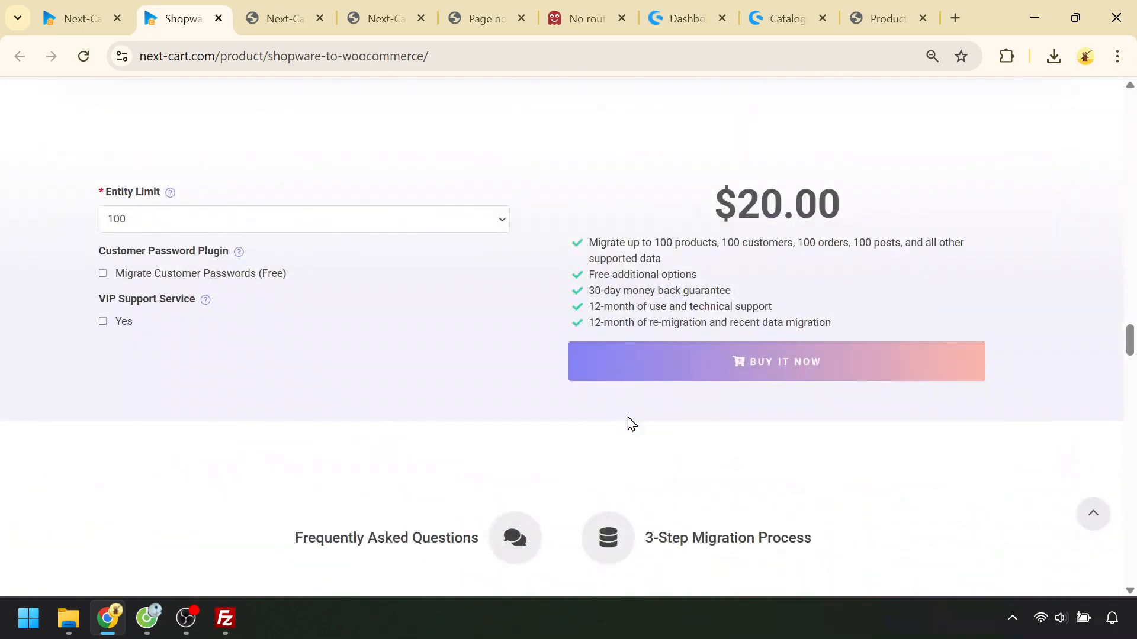
mouse_move(171, 198)
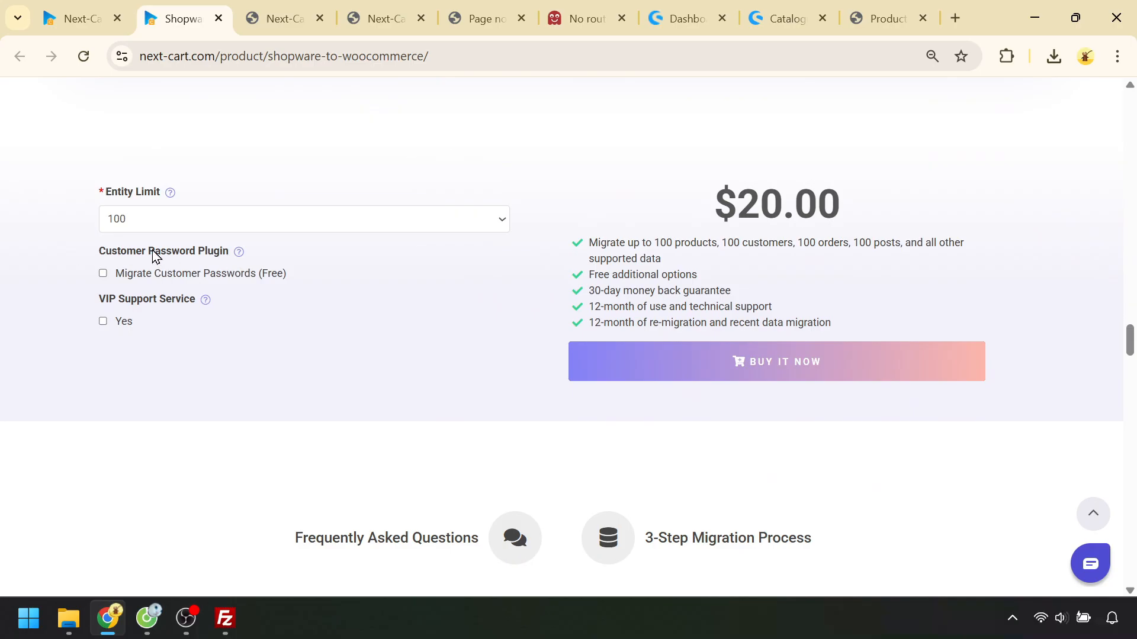
left_click(103, 274)
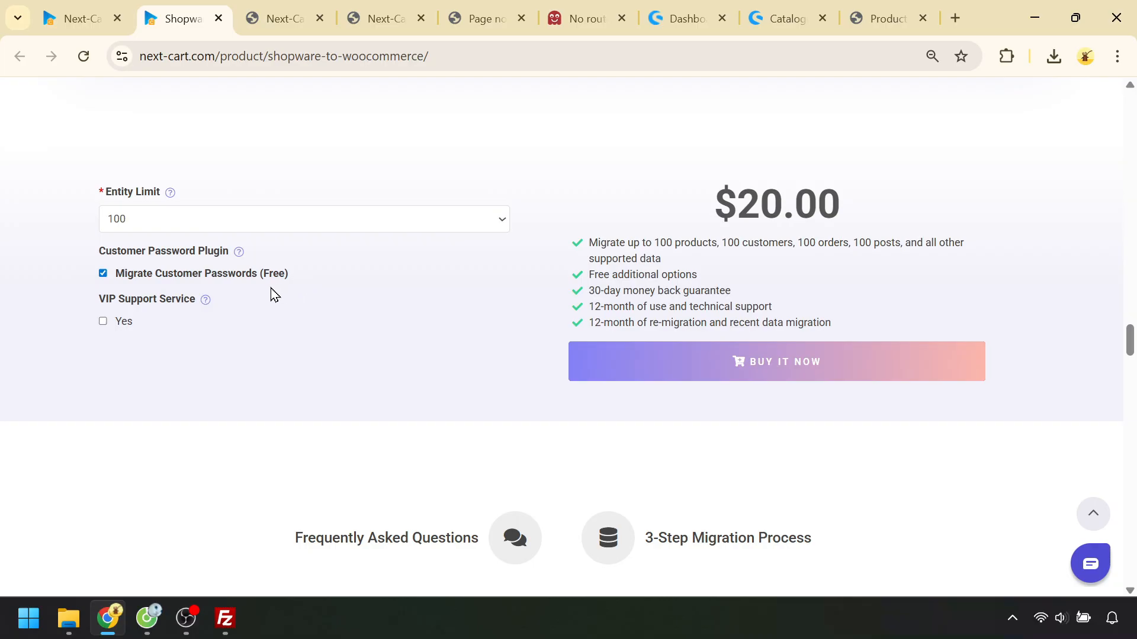
Try the VIP Support Service with Target Store Installation, Migration Assistant and Migration Customization, and disable the service again.
mouse_move(204, 299)
left_click(103, 322)
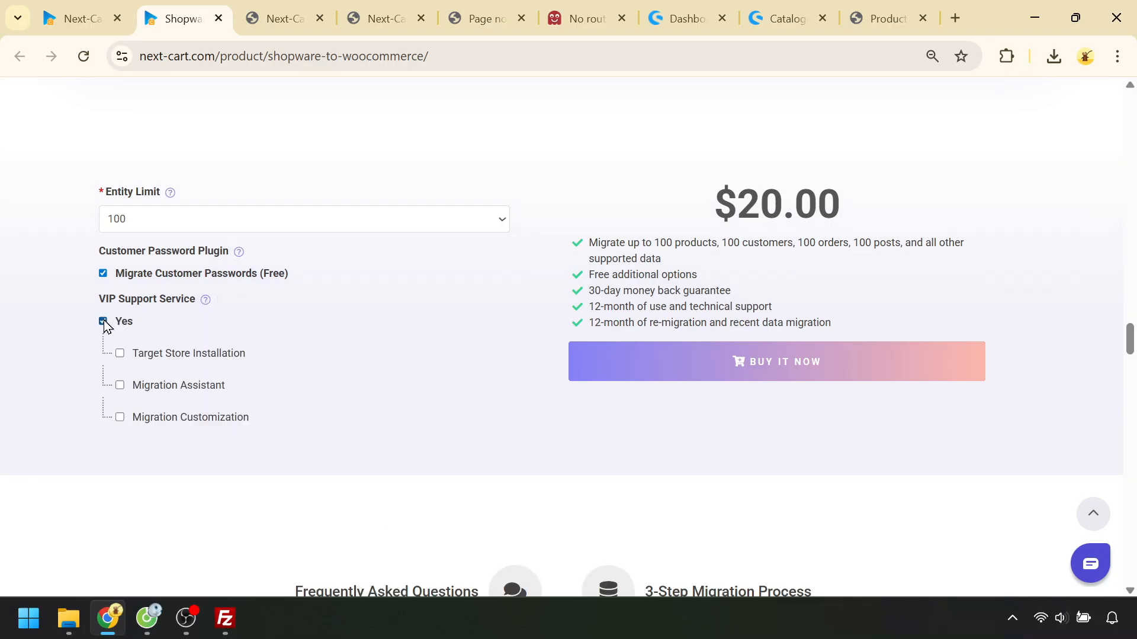
left_click(121, 353)
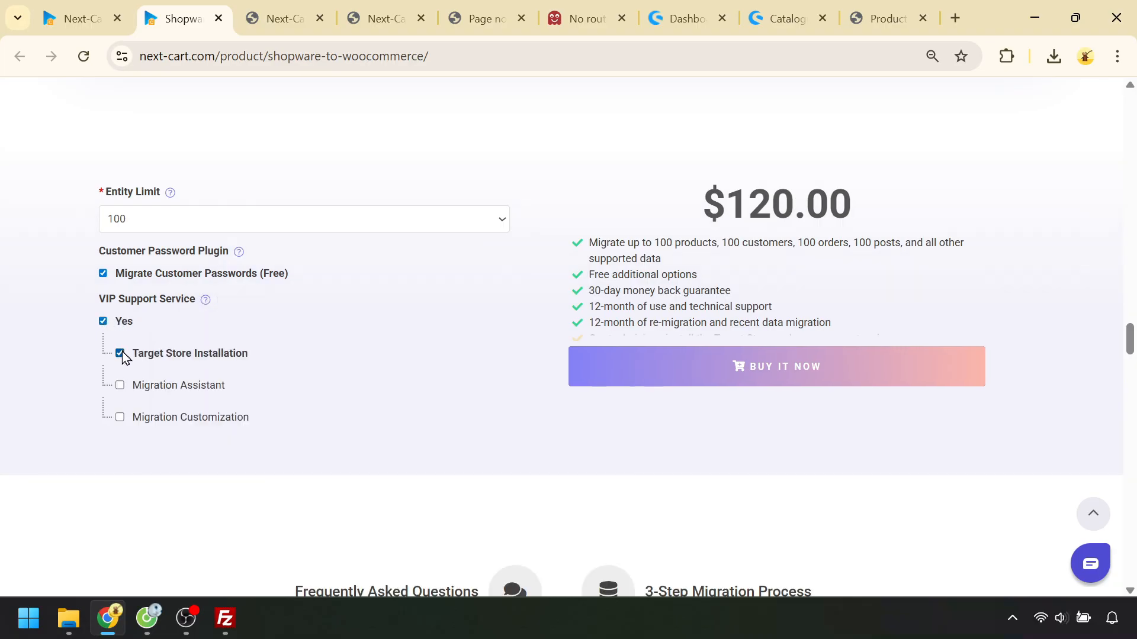
left_click(121, 386)
left_click(120, 418)
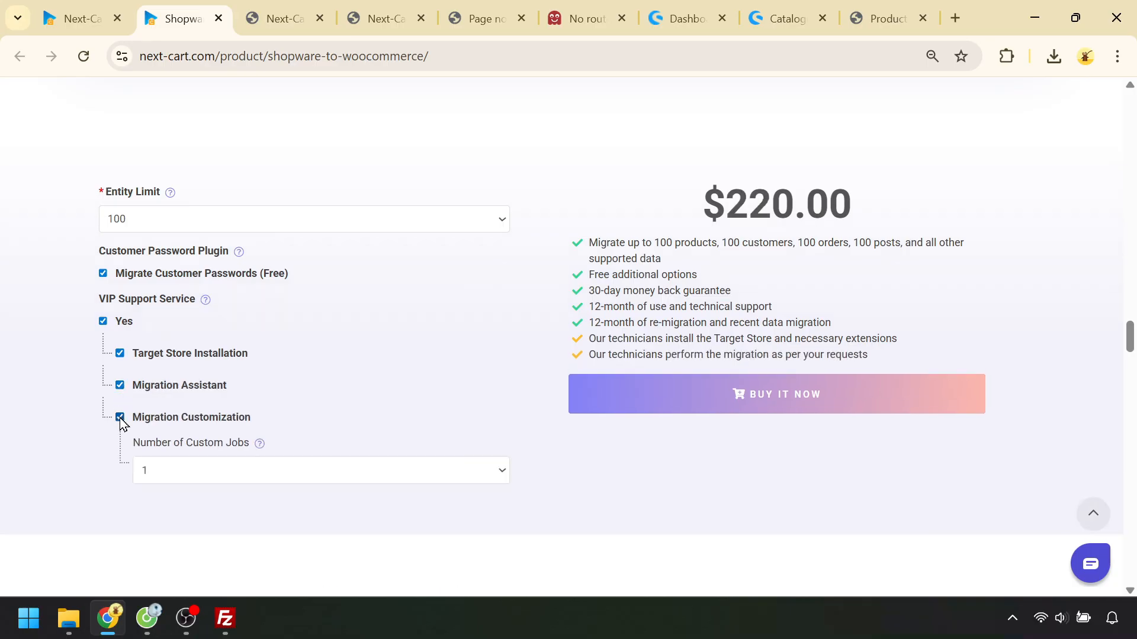
mouse_move(261, 450)
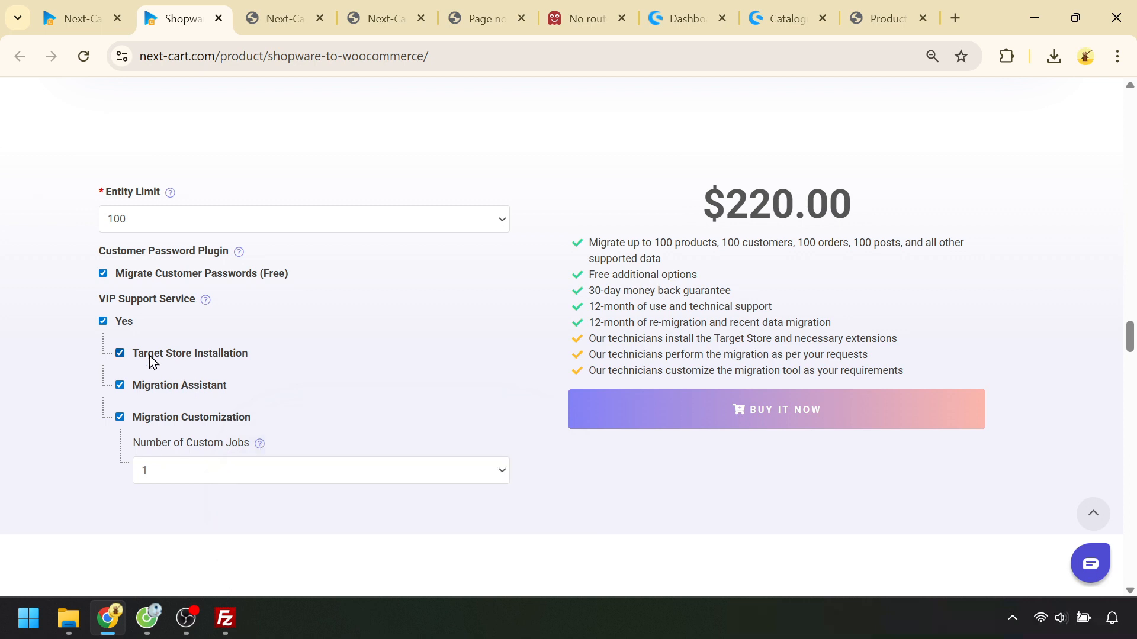
left_click(103, 321)
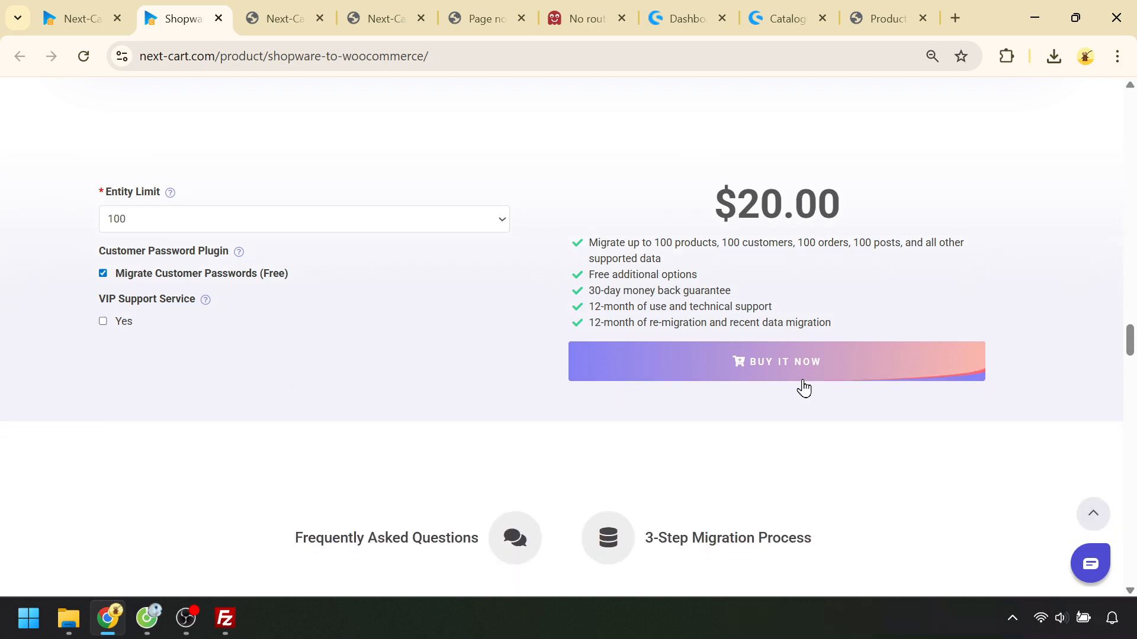
Open the support request form from the migration results, review its ticket fields, and return to the results.
left_click(81, 18)
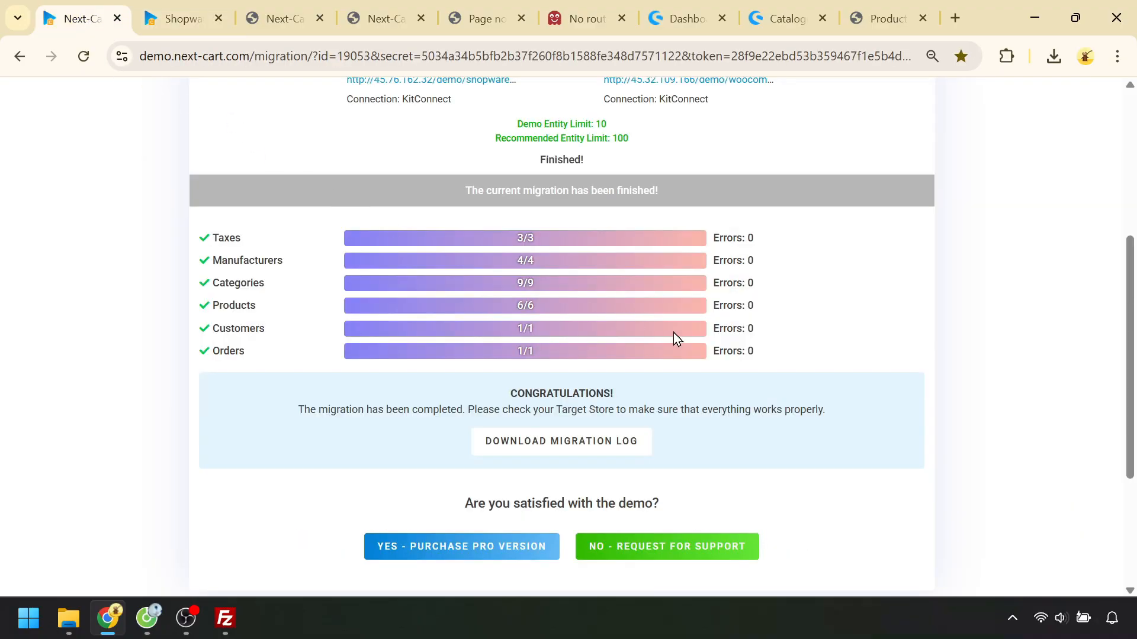
left_click(671, 556)
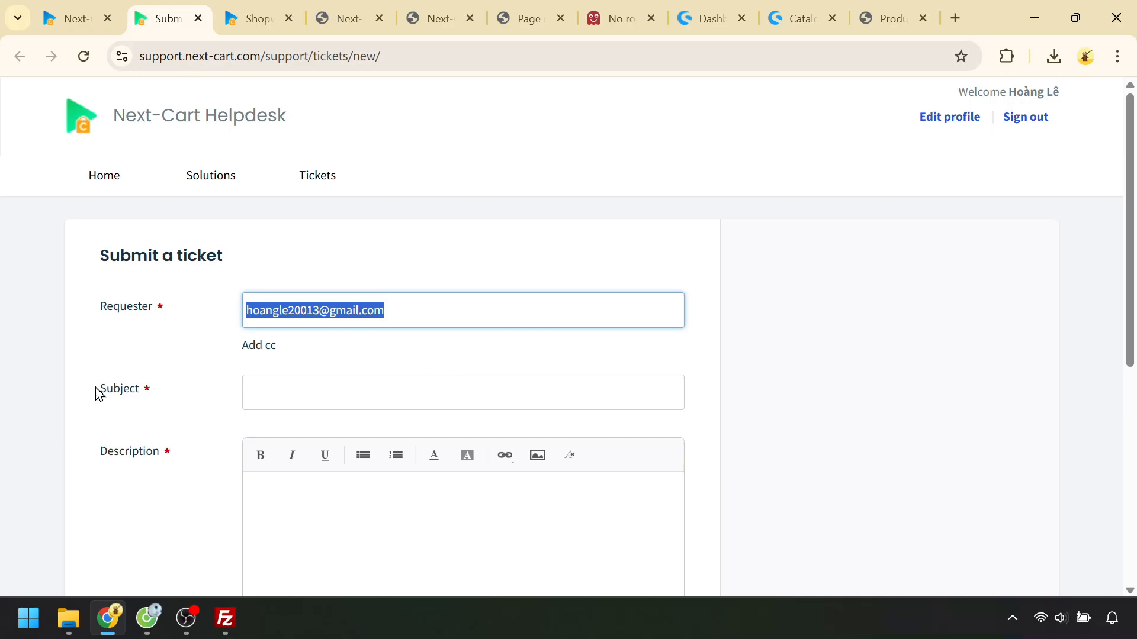
left_click(306, 482)
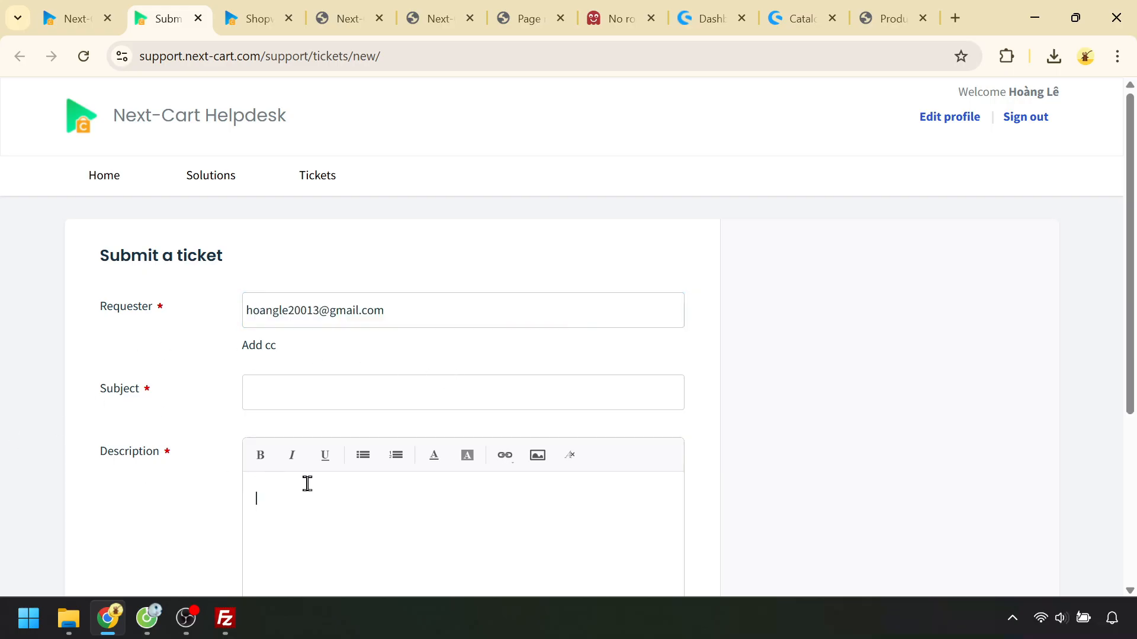
scroll(464, 478, "down", 3)
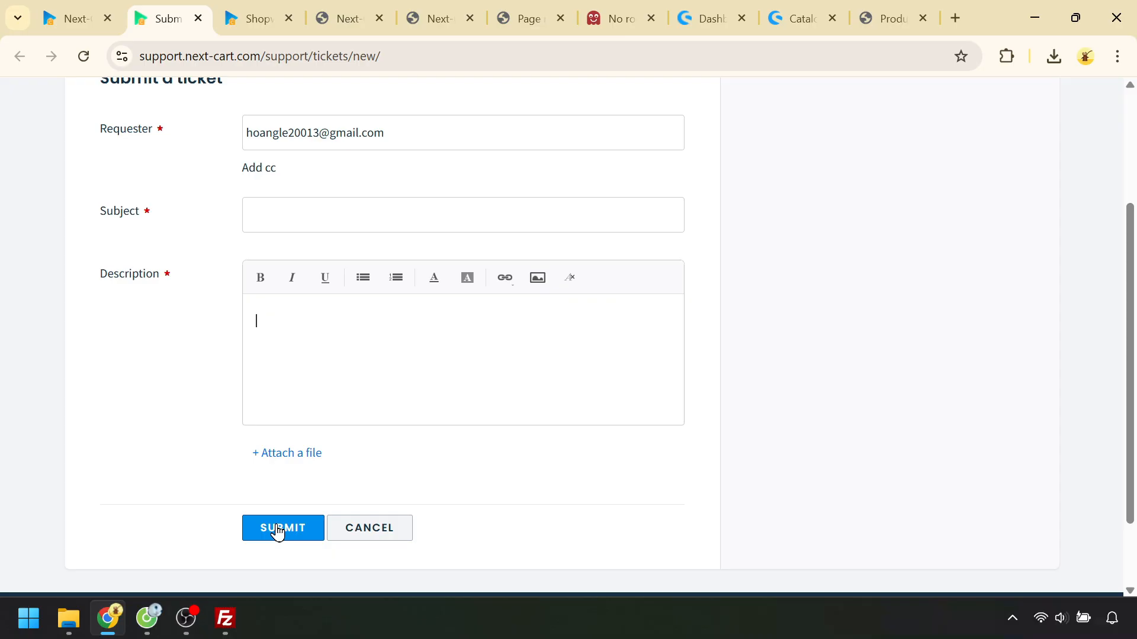
left_click(65, 18)
scroll(882, 381, "up", 3)
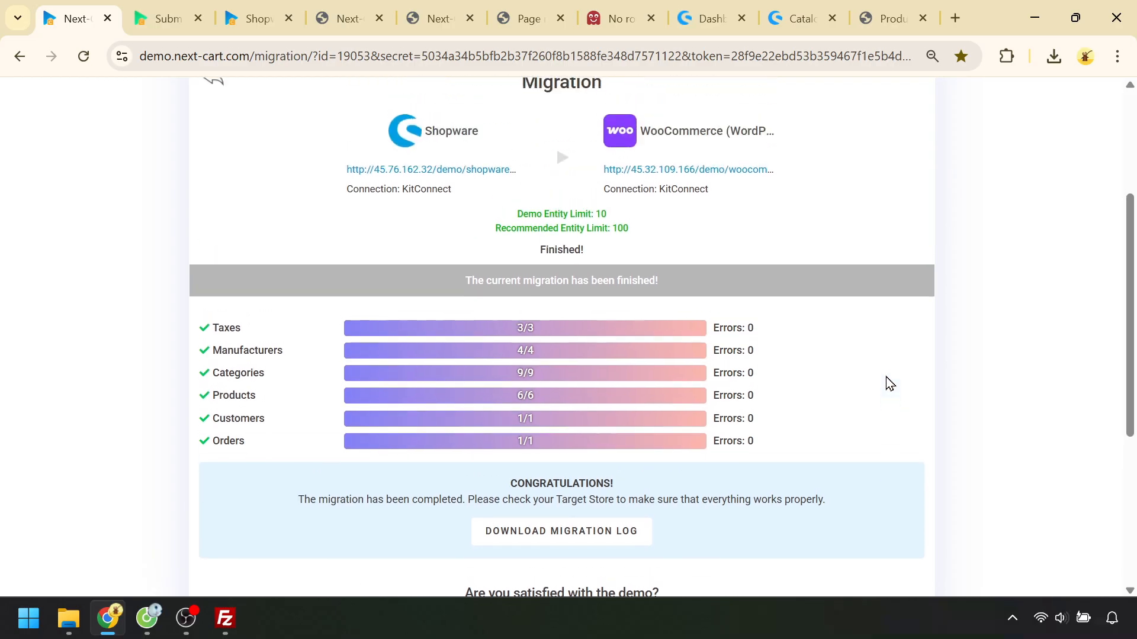